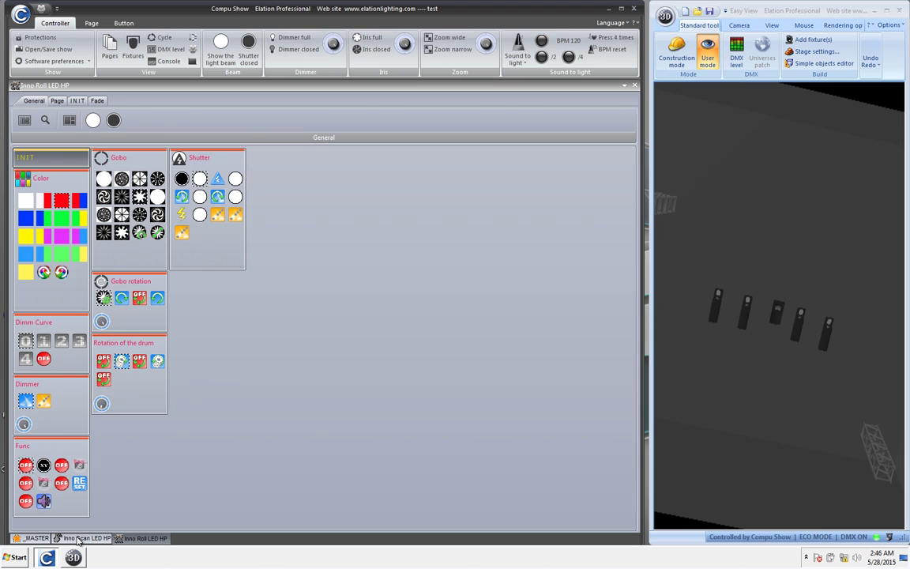
Step: On the Inno Scan LED HP page, add a layer zone named Scenes through the layer settings
click(82, 538)
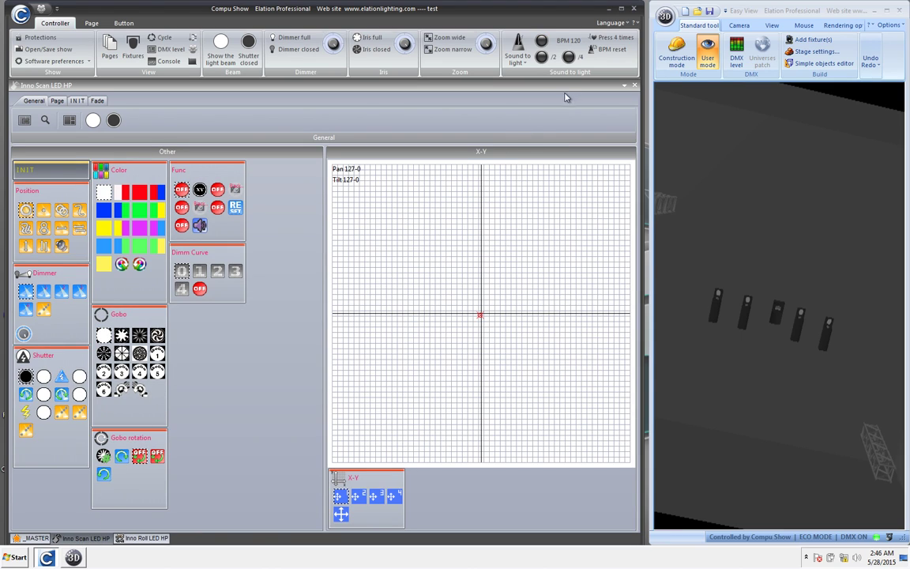
click(624, 86)
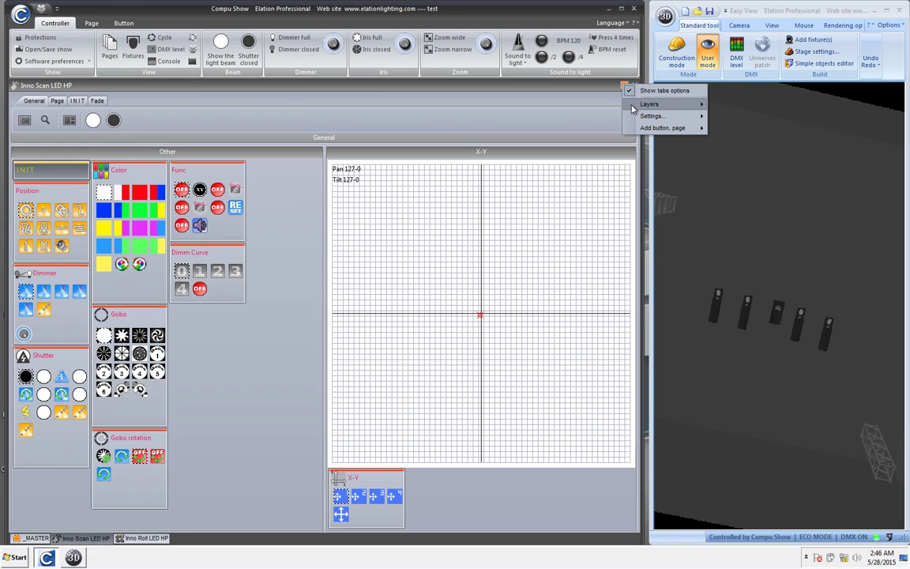
mouse_move(632, 108)
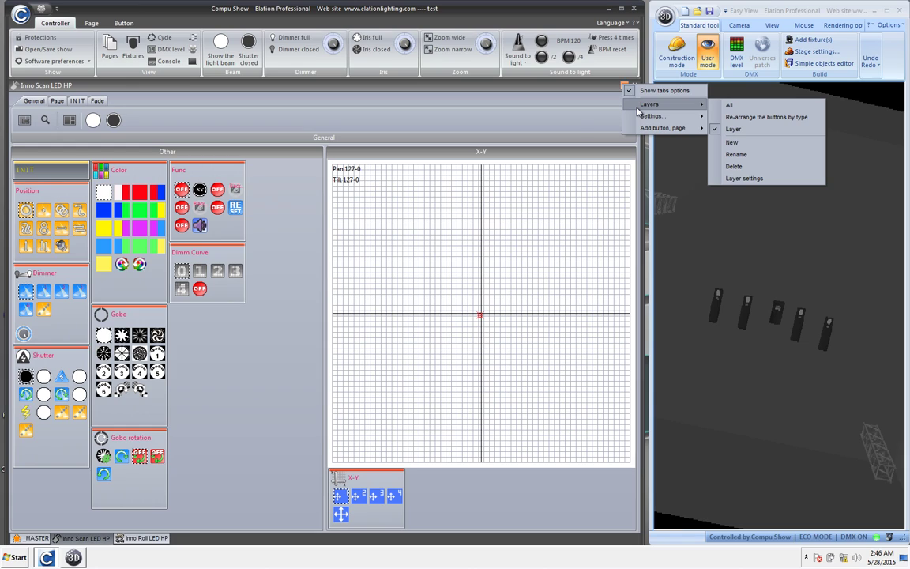
mouse_move(691, 110)
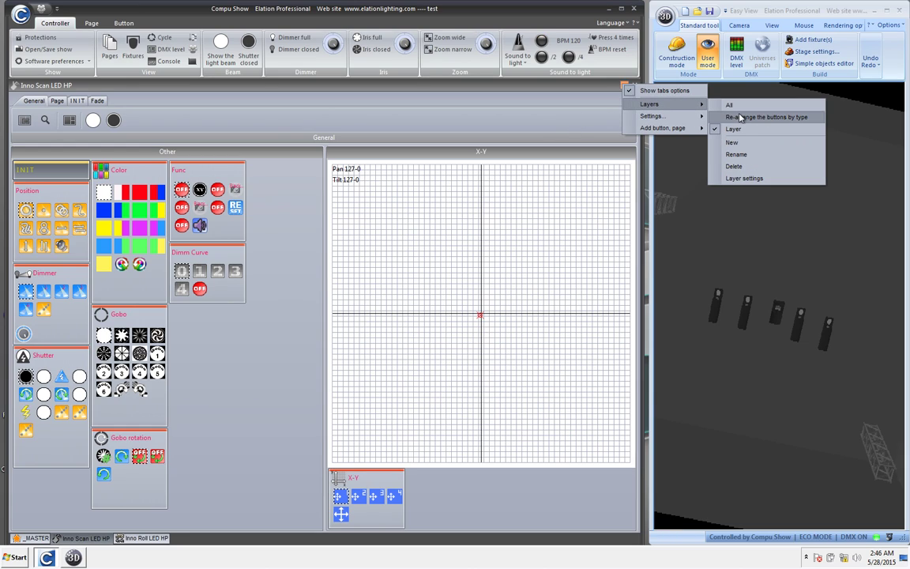
click(742, 178)
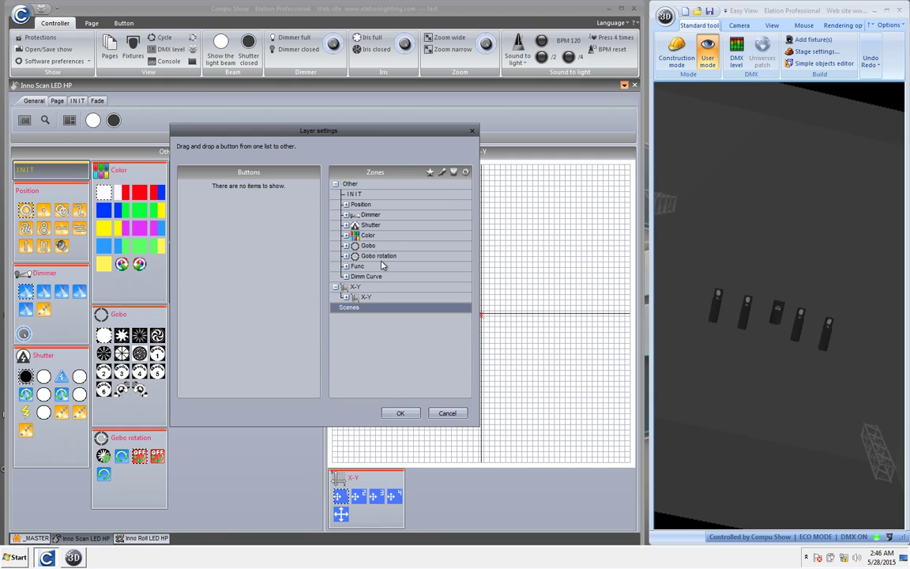
click(399, 412)
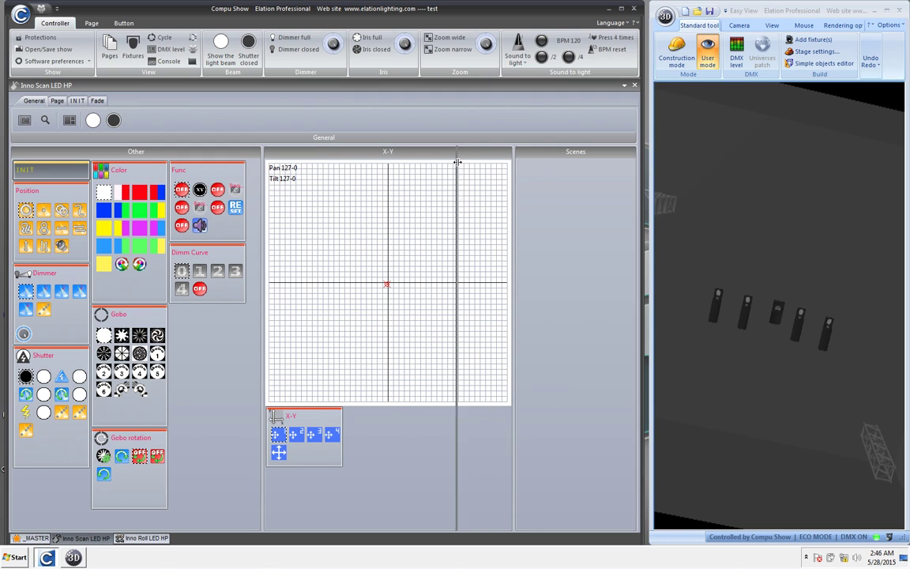
Step: Rearrange the page zones so Scenes sits below X-Y beside a wider Other zone, with X-Y collapsed and Scenes expanded
drag(457, 162, 458, 160)
drag(388, 162, 358, 335)
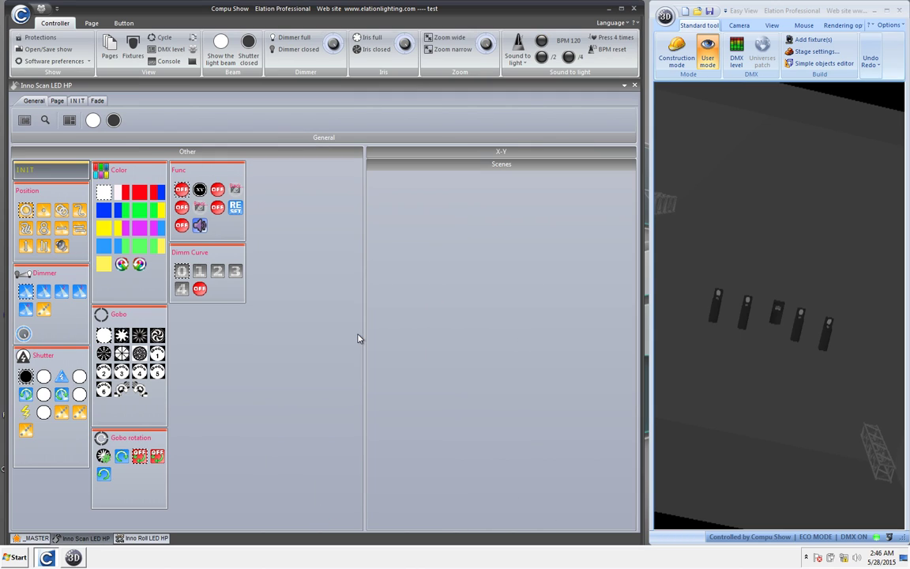
click(447, 153)
click(443, 523)
Step: Turn on the Inno Scan beams with the linear dimmer and open shutter, and start the Circle position effect
click(26, 292)
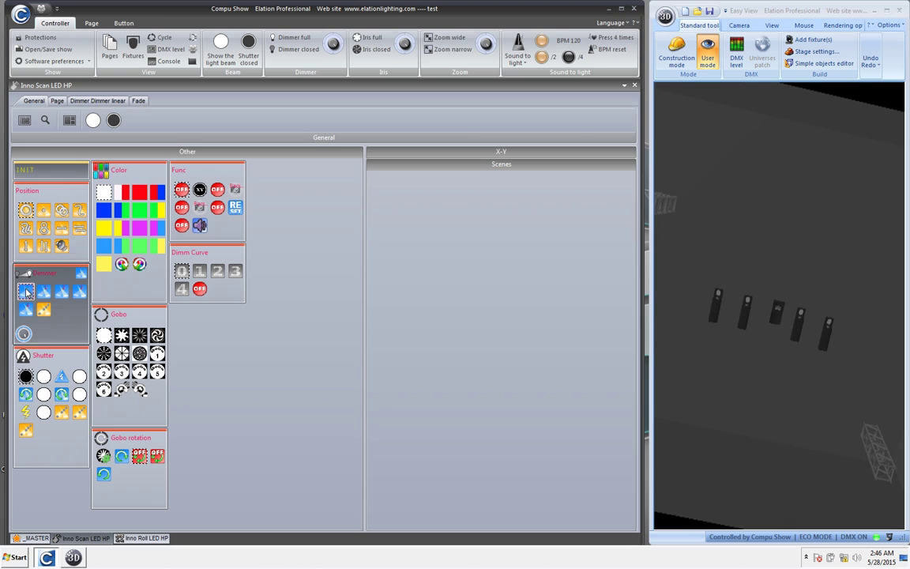
click(44, 377)
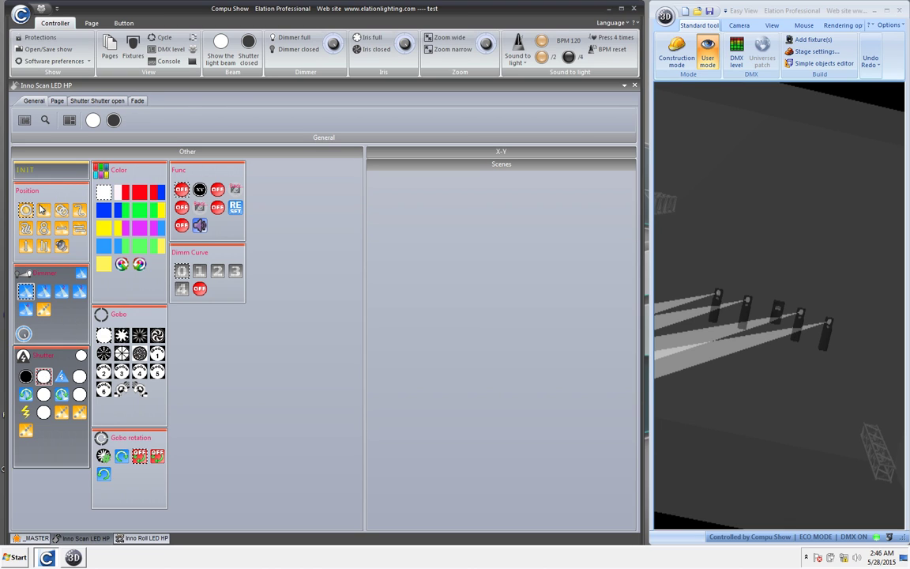
click(26, 210)
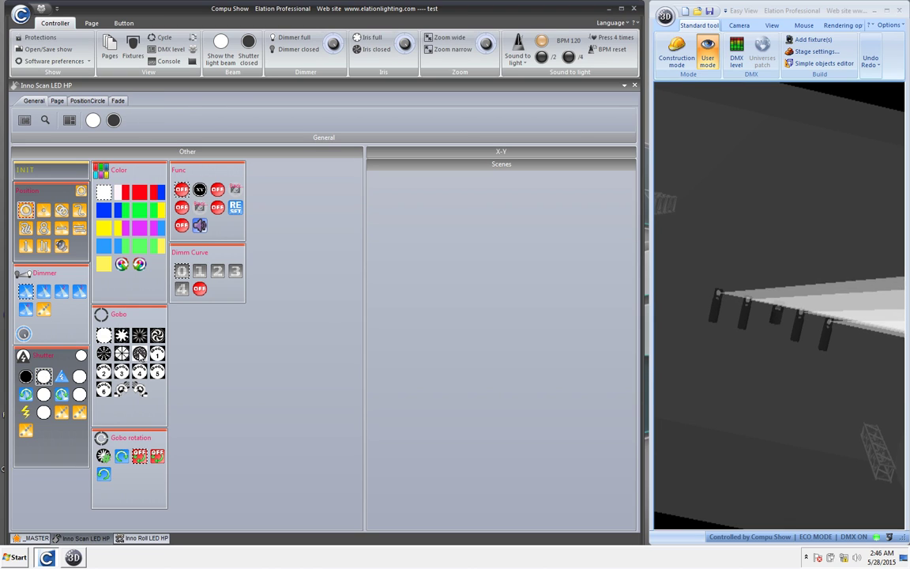
Step: Apply the yellow/purple half color, gobo R-Gobo02 and clockwise gobo rotation to the scanners
click(121, 228)
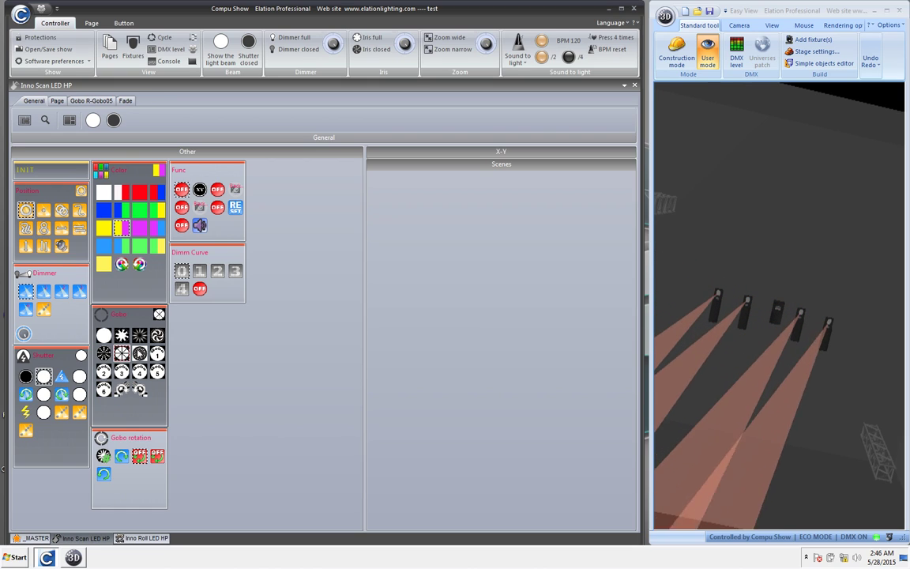
click(139, 336)
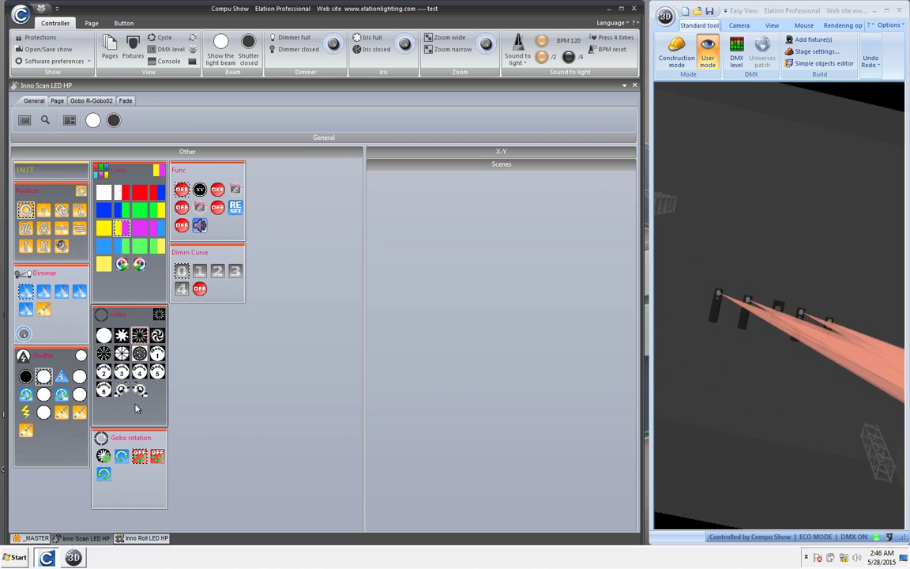
click(122, 455)
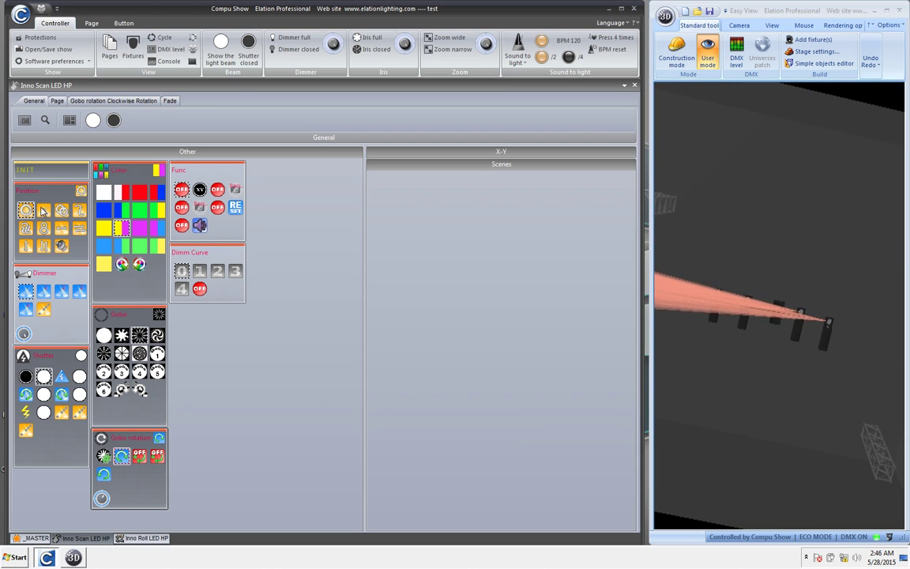
Step: Adjust the phase of the Circle position effect so the scanners move out of step with one another
click(96, 101)
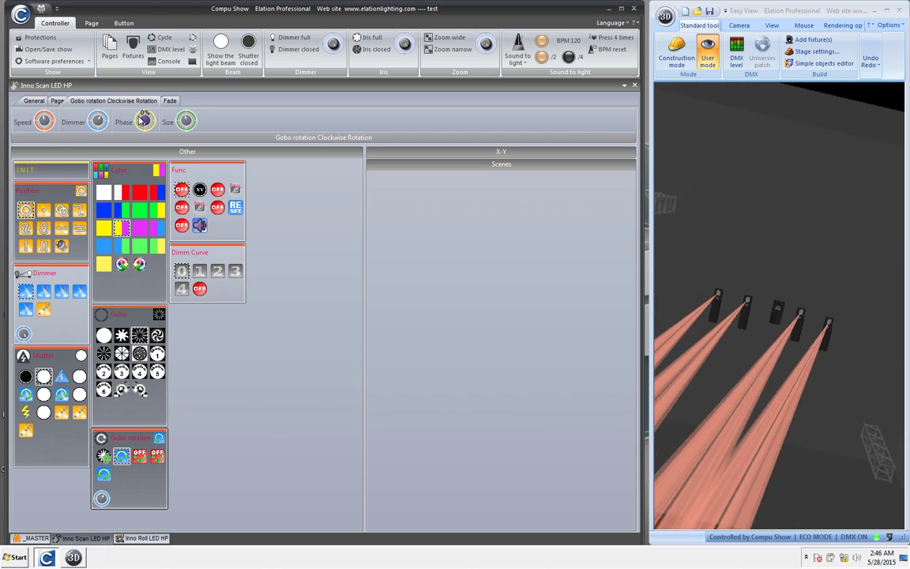
click(26, 210)
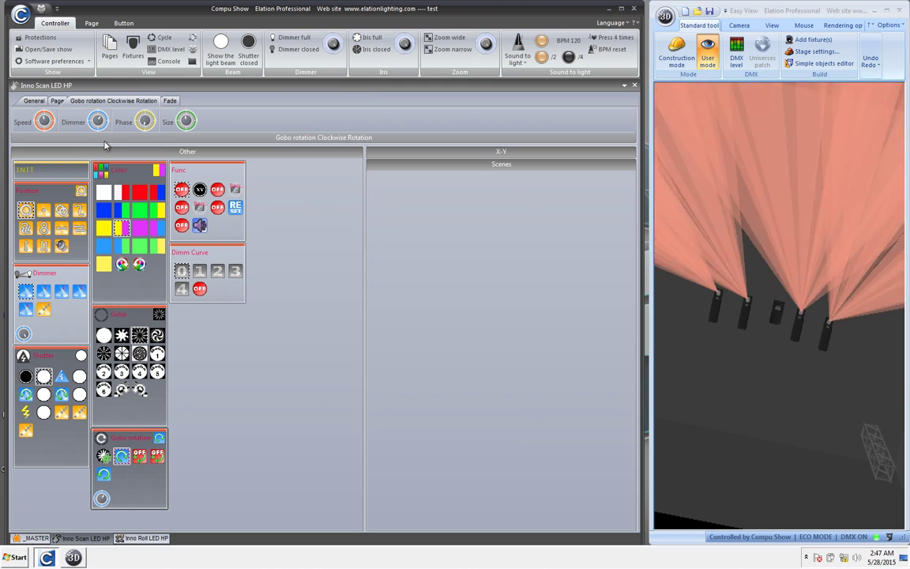
click(143, 120)
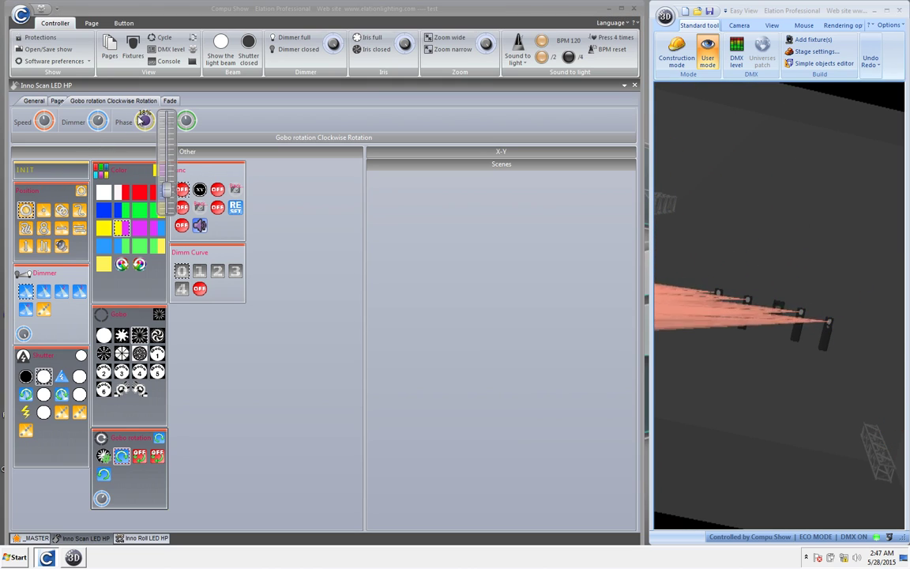
click(26, 210)
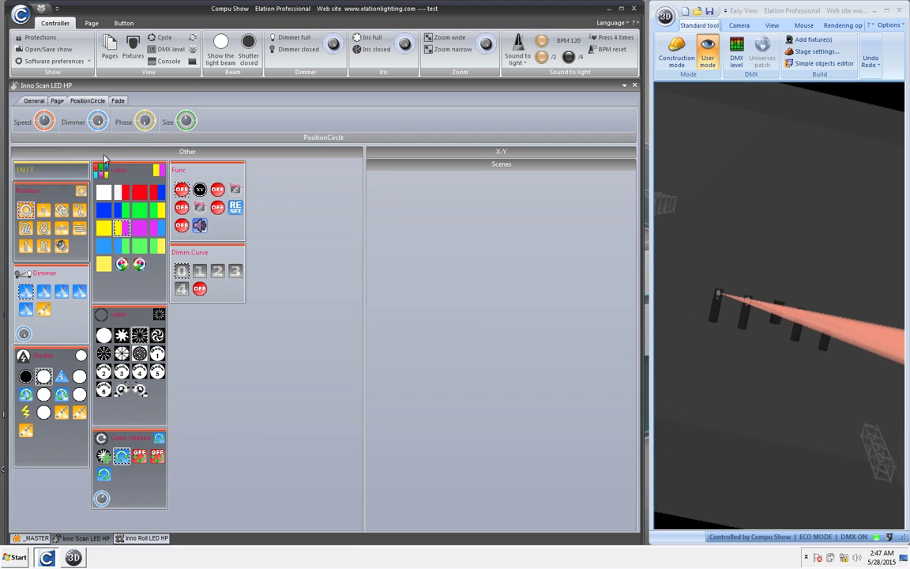
drag(144, 125, 145, 124)
click(144, 124)
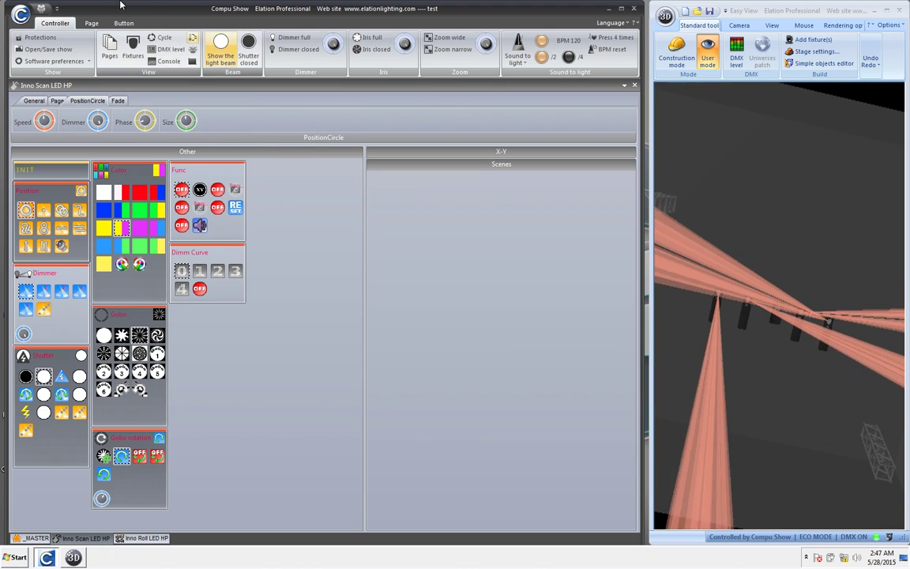
Step: Set up a new scene from the current look on the Scenes layer, naming it Pink Slow Spin
click(92, 23)
click(123, 23)
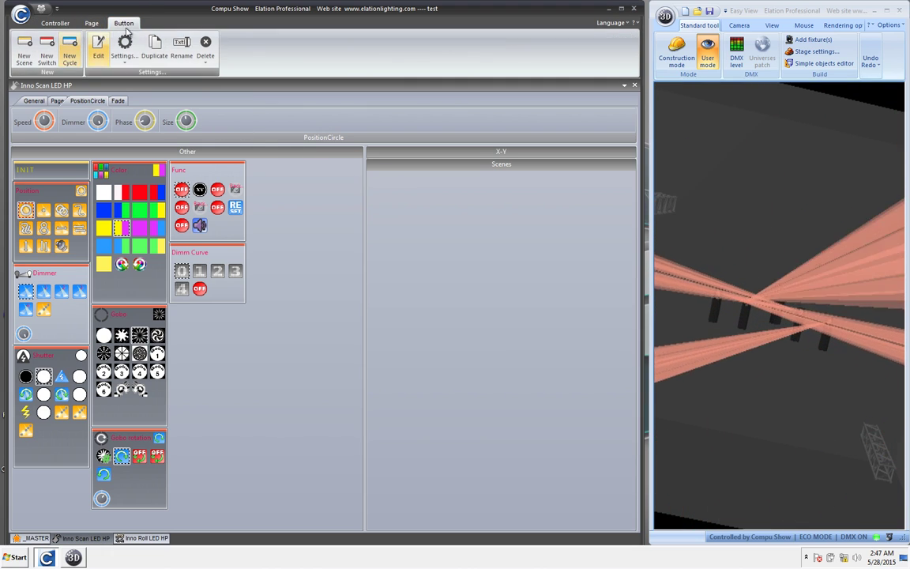
click(24, 49)
click(370, 210)
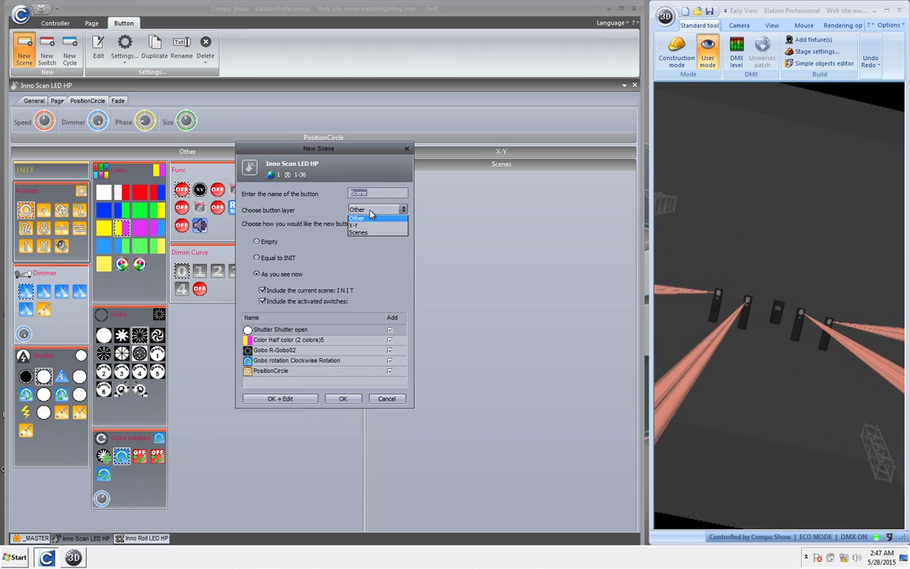
click(359, 230)
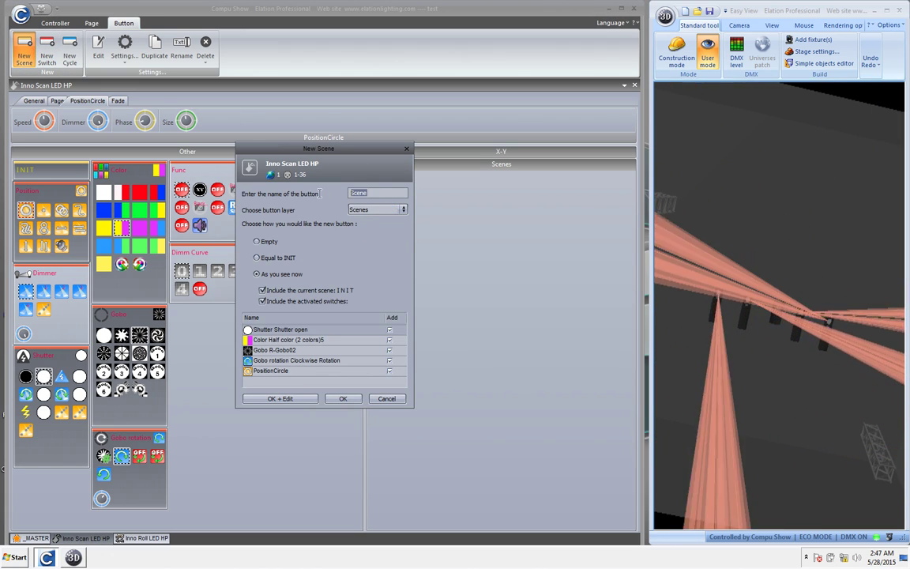
text(Pink Slow Spin)
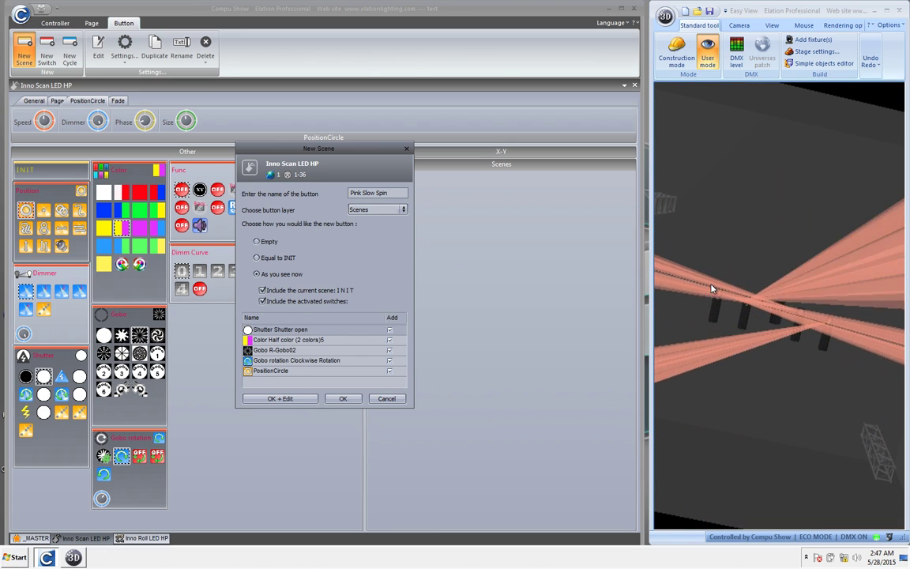
Step: Change the new scene's name to YelowPuple Slow Spin and create it
double_click(357, 192)
text(YellowPu)
text(rple)
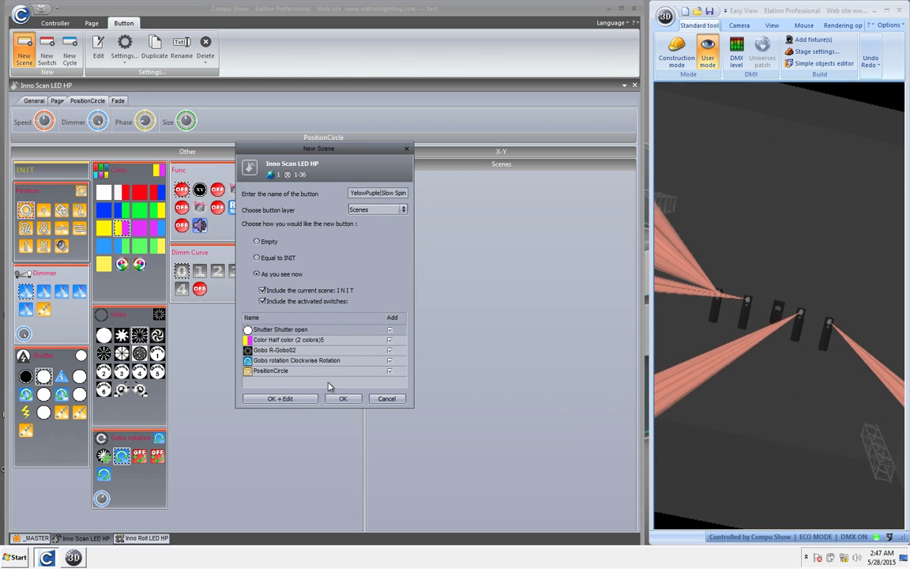
click(342, 398)
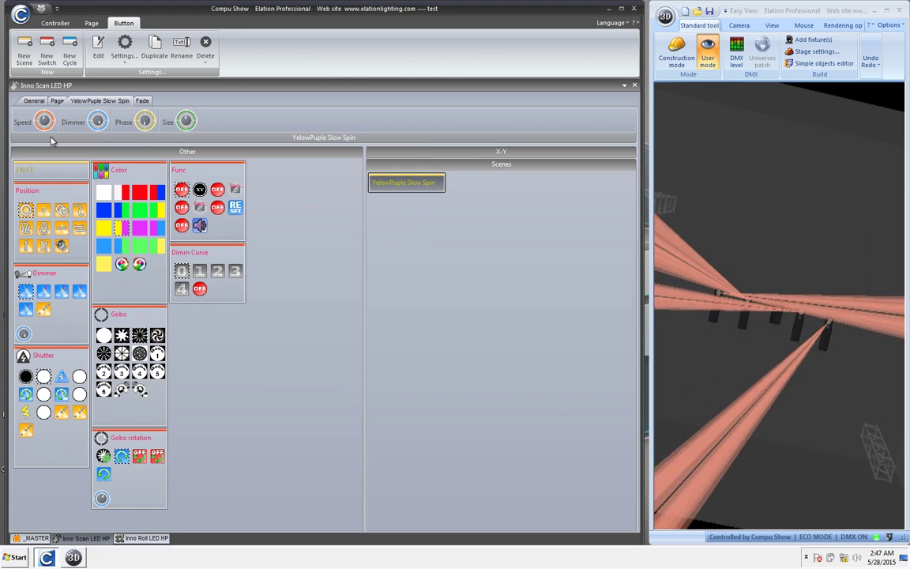
Step: Recall INIT and the YelowPuple Slow Spin scene, and override the scene with green Color8 and gobo R-Gobo06
click(47, 171)
click(410, 186)
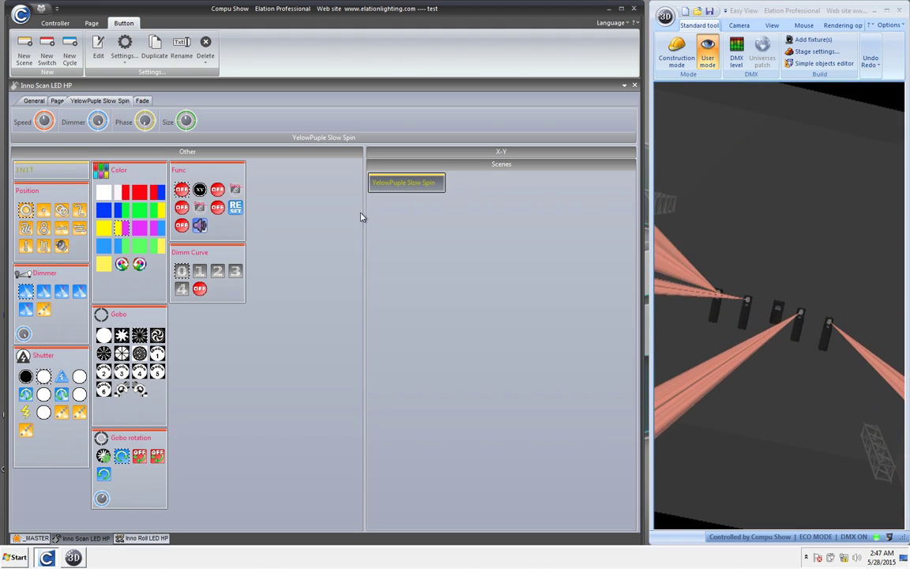
click(140, 247)
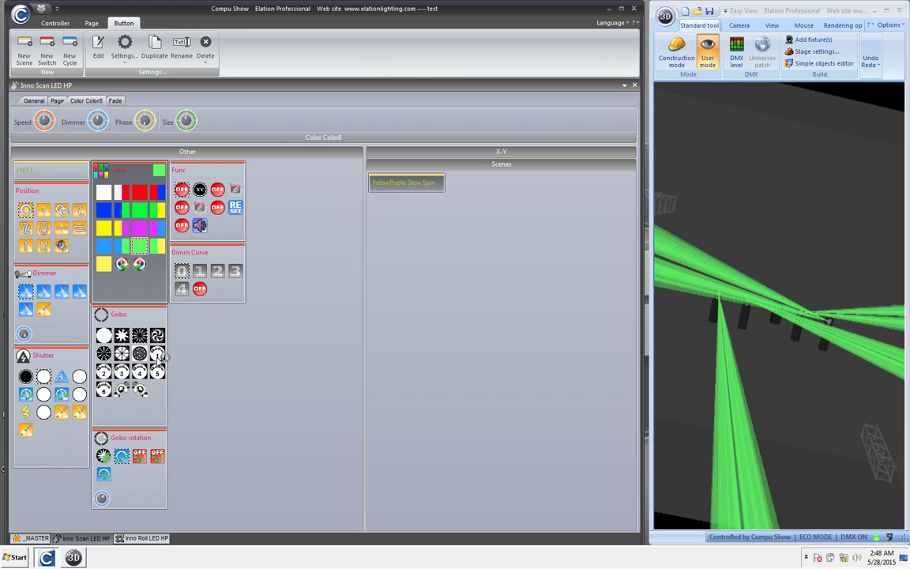
click(139, 353)
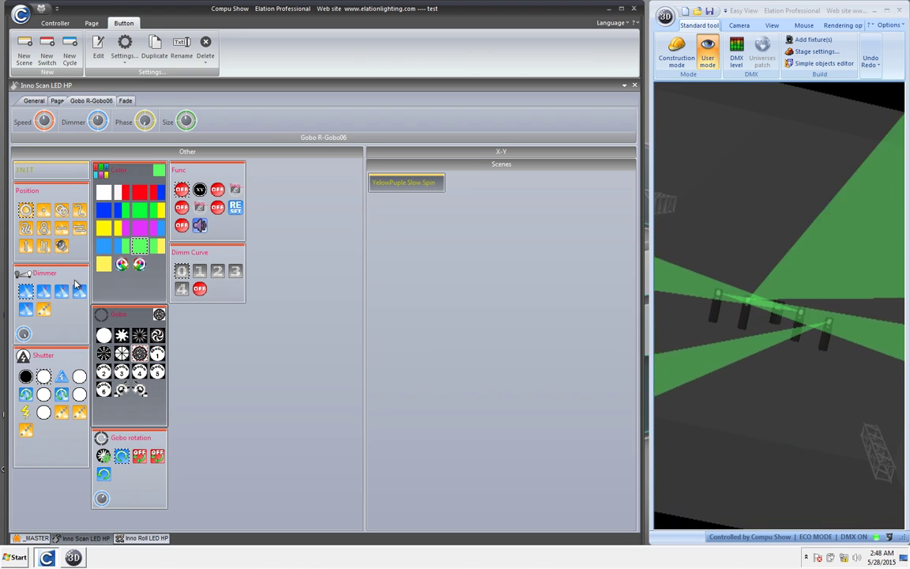
Step: Try the Dimmer 2 and Dimmer 4 presets and adjust their levels
click(61, 292)
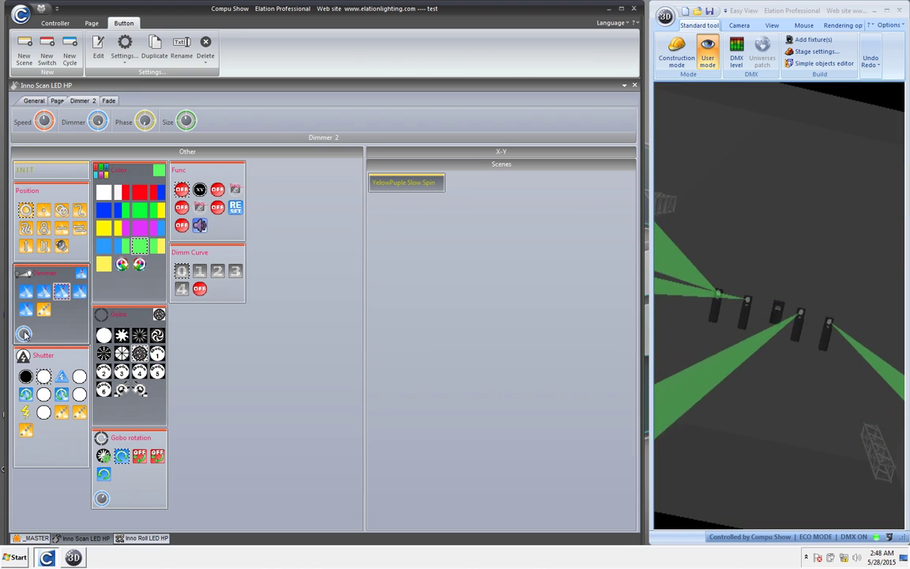
click(25, 334)
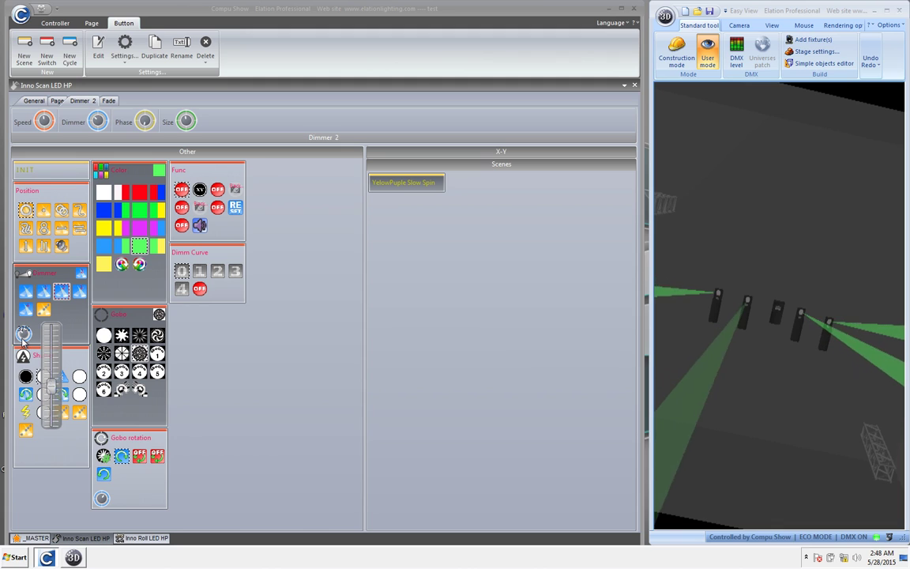
drag(22, 339, 23, 337)
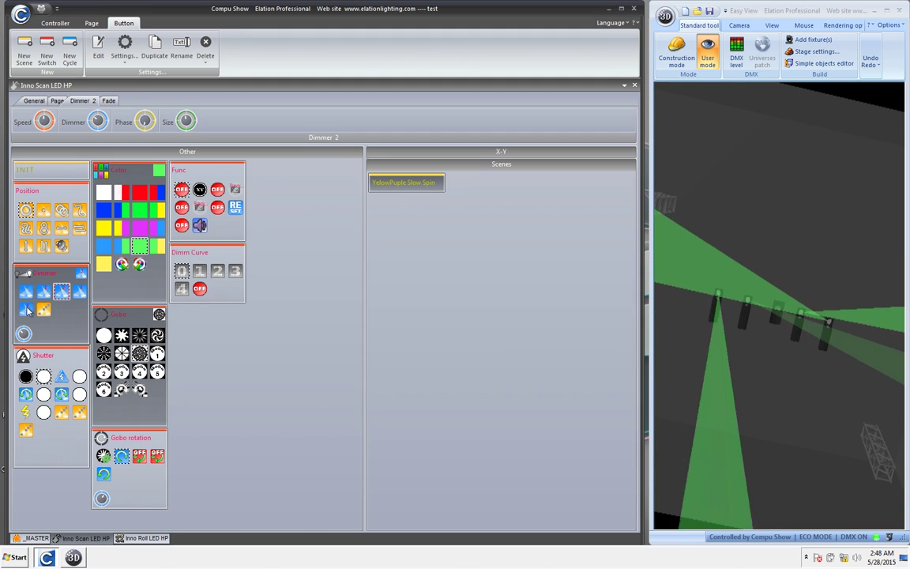
click(26, 310)
click(25, 335)
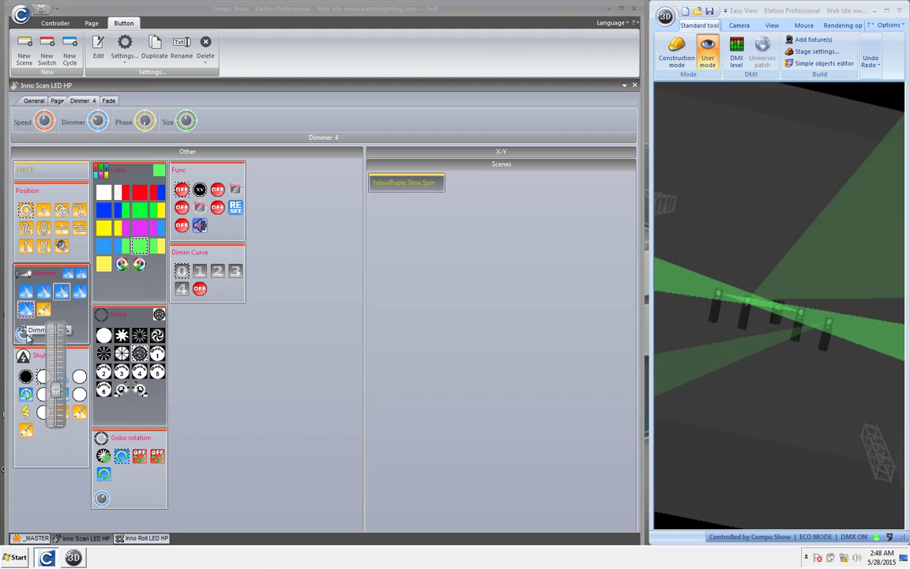
drag(27, 338, 25, 335)
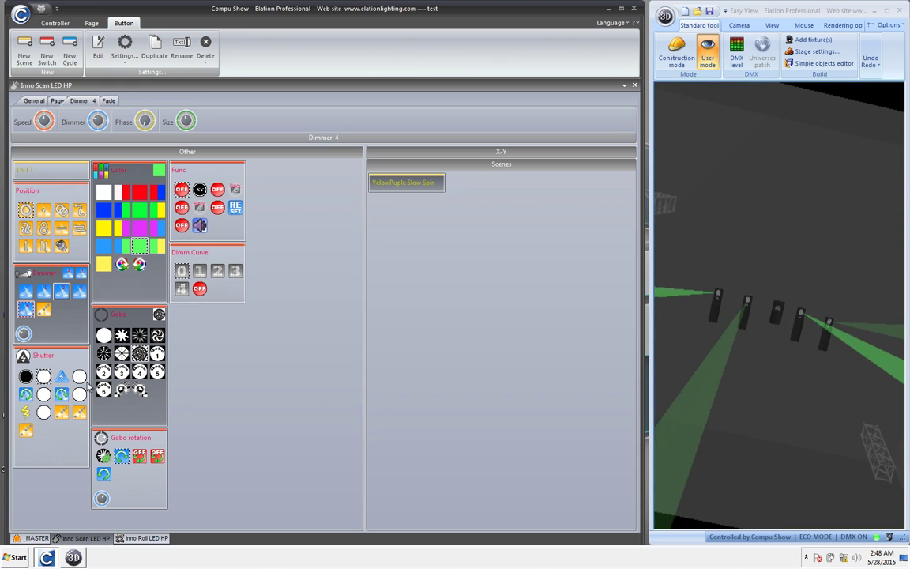
Step: Apply the ShutterChaser preset to the green look and save it as a new scene named GreenChase on the Scenes layer
click(62, 412)
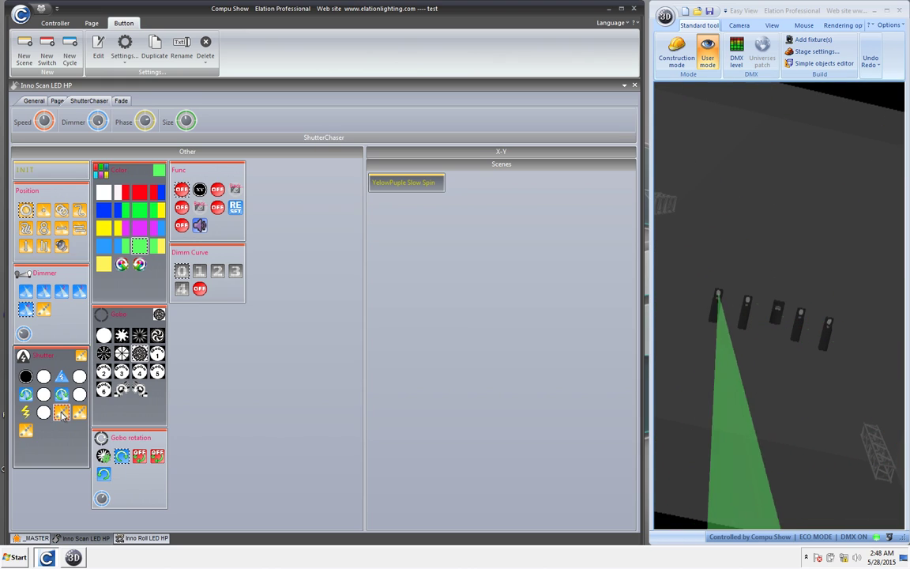
click(24, 55)
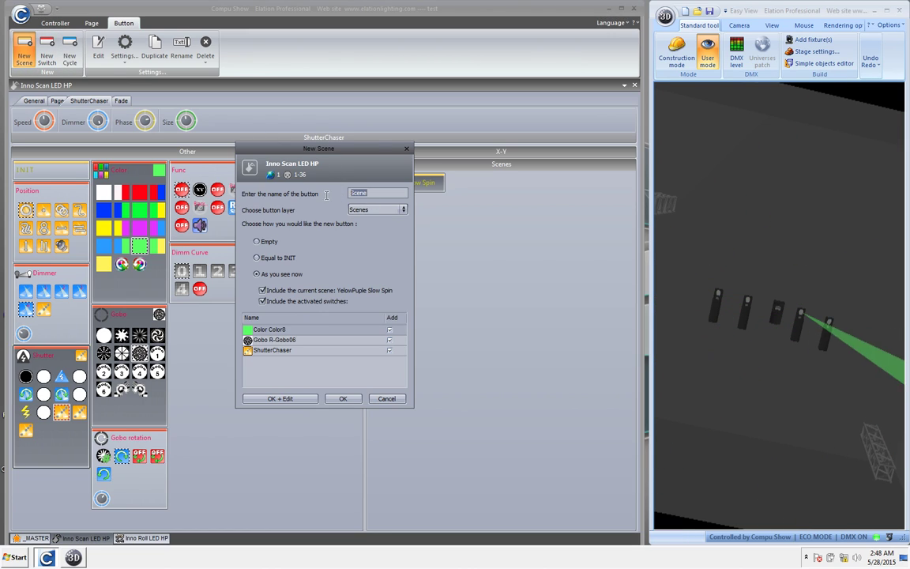
text(GreenChase)
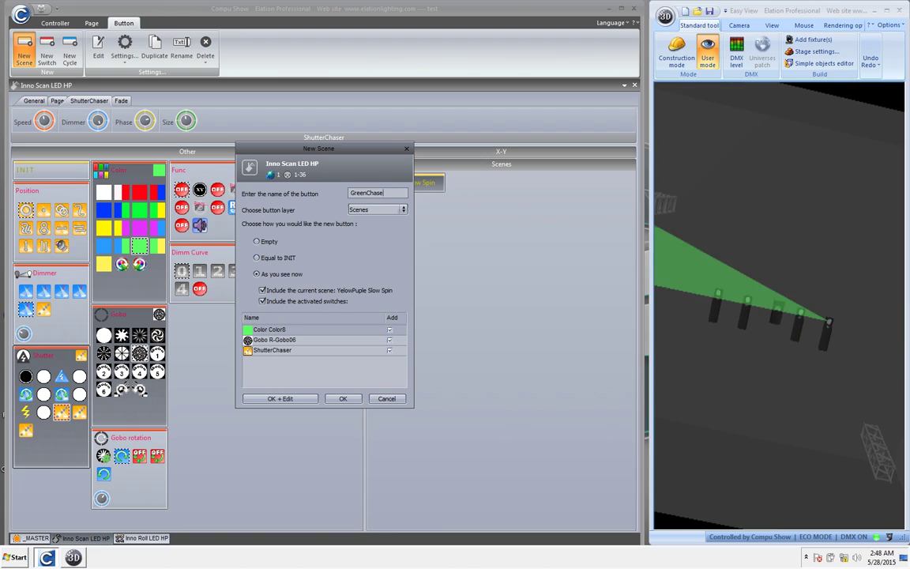
click(343, 399)
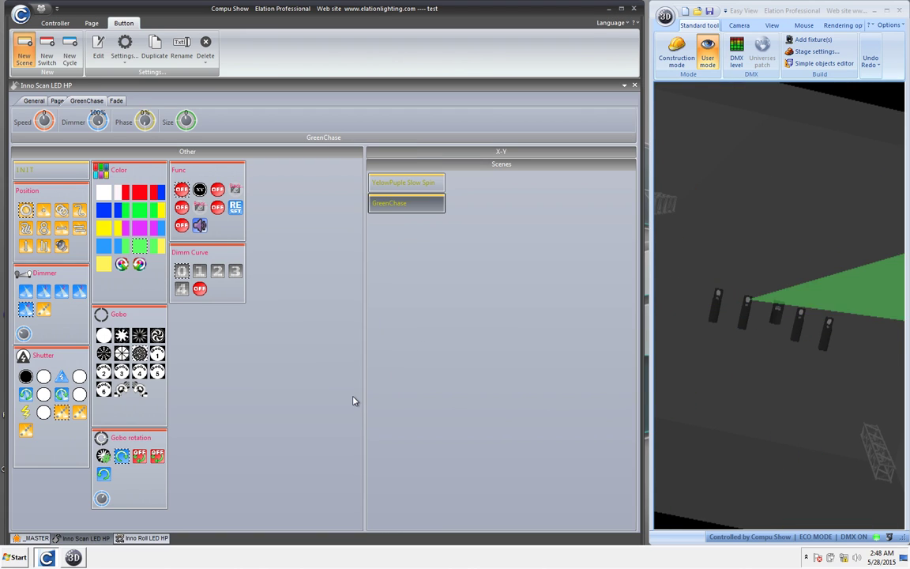
Step: Recall the YelowPuple Slow Spin and GreenChase scenes in turn, and return the Inno Scan LED HP page to INIT
click(406, 185)
click(400, 206)
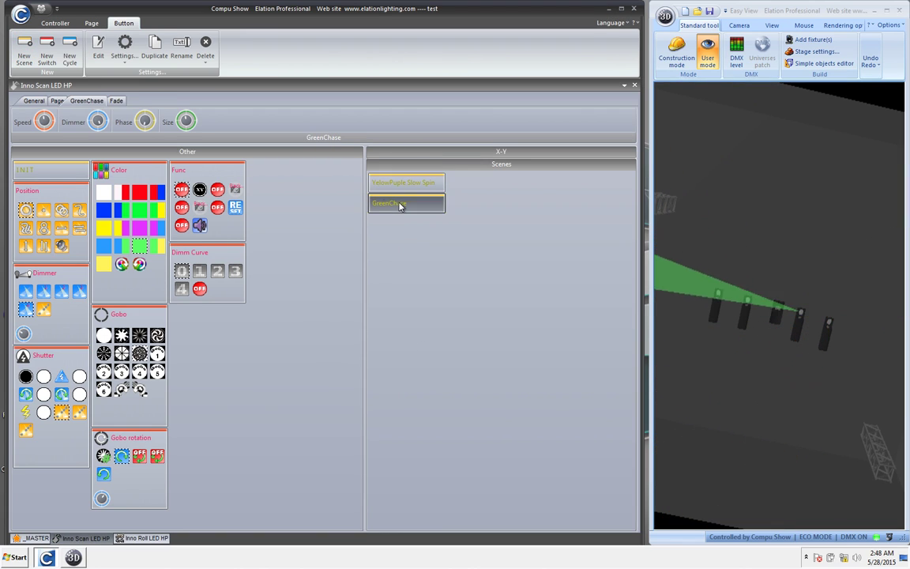
click(50, 171)
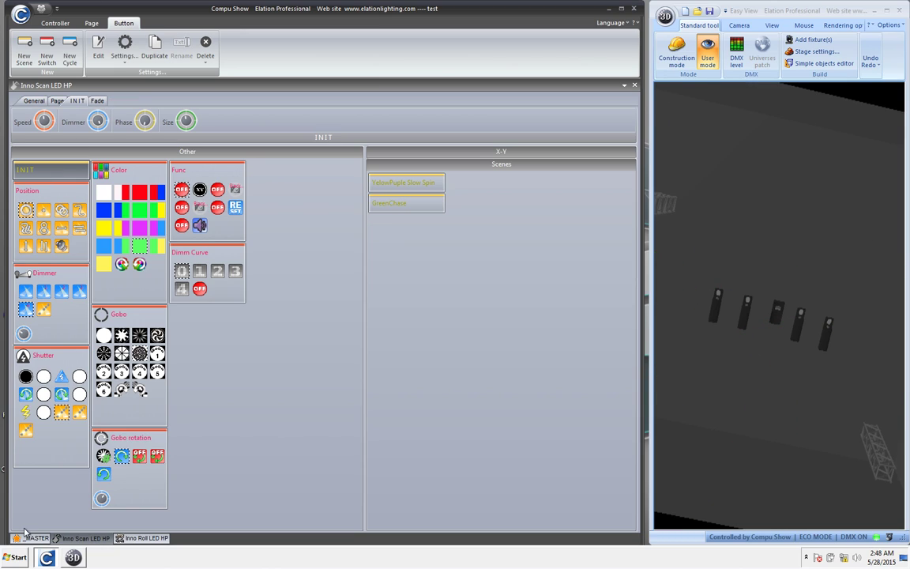
Step: Light the Inno Roll LED HP fixture with red Color2, the linear dimmer, gobo R-Gobo02 and the open shutter
click(28, 538)
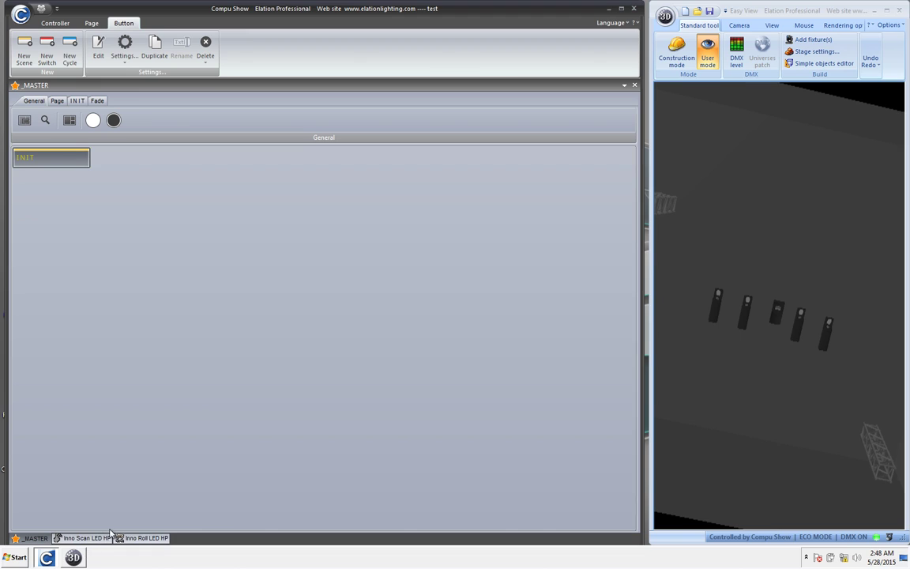
click(132, 538)
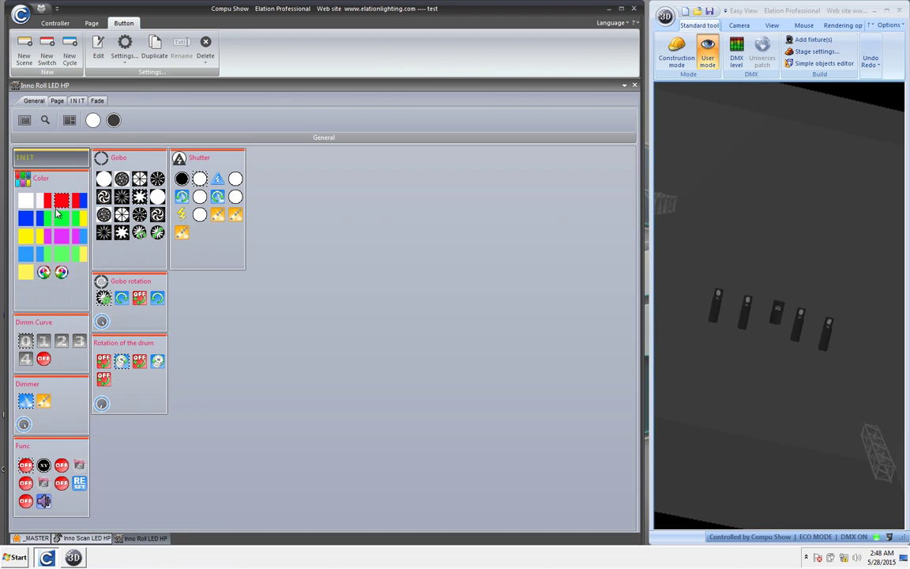
click(61, 202)
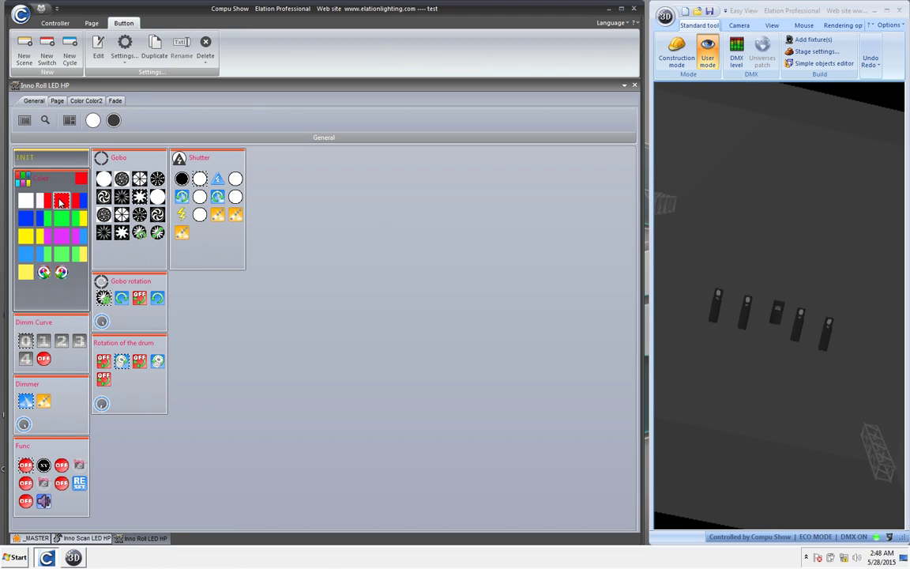
click(34, 399)
click(139, 179)
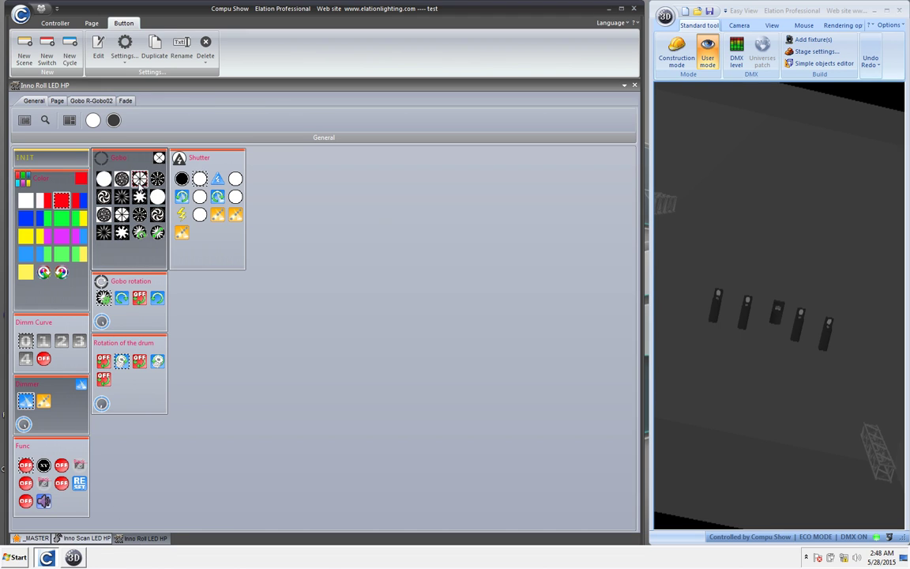
click(199, 179)
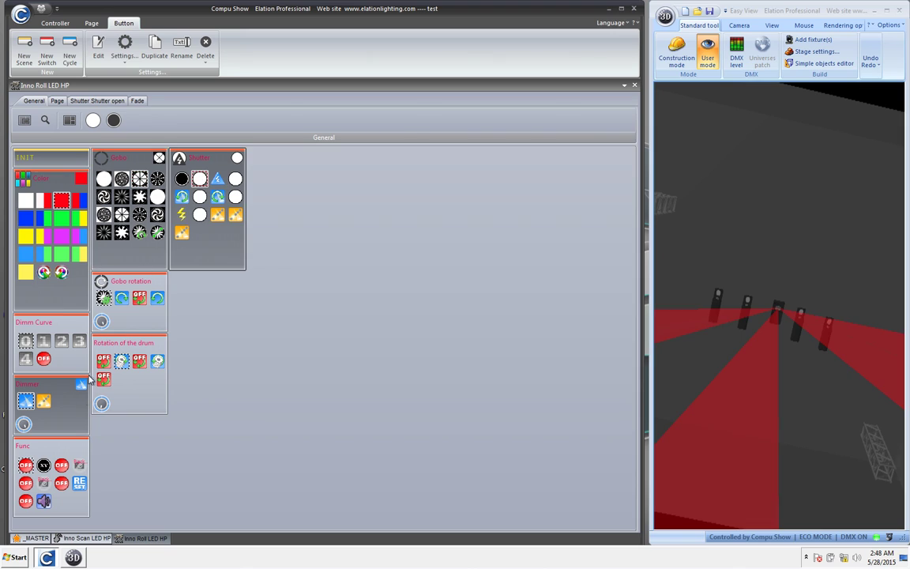
Step: Add clockwise gobo rotation and the Clockwise Roller drum rotation to the Inno Roll LED HP look, and adjust the drum rotation level
click(121, 298)
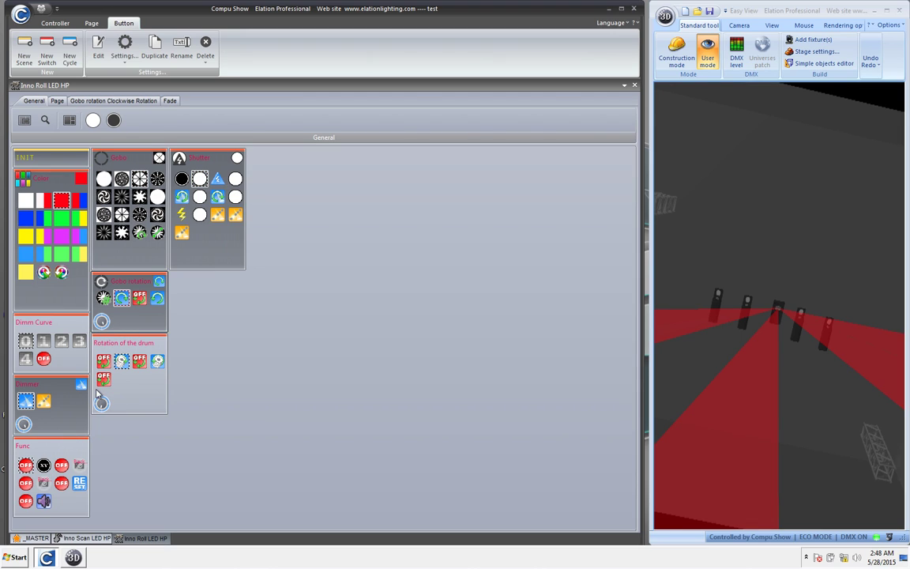
click(121, 360)
click(102, 403)
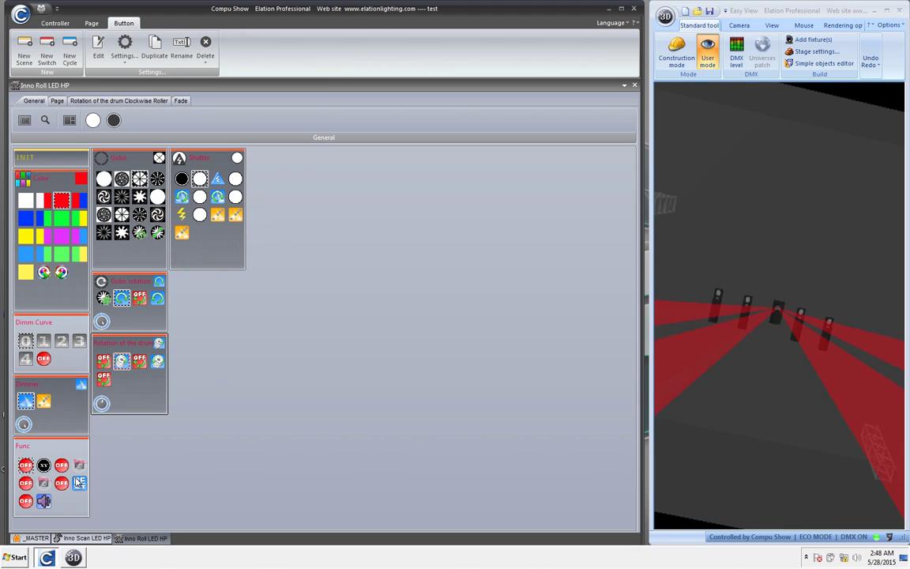
Step: Light the Inno Scan LED HP fixtures in red with the PositionEight movement, open shutter and linear dimmer
click(85, 538)
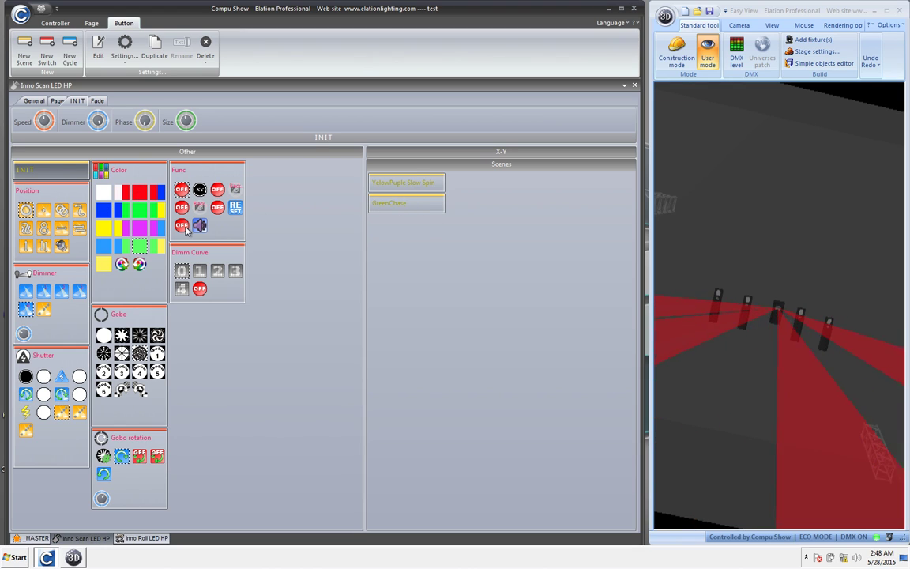
click(141, 192)
click(43, 228)
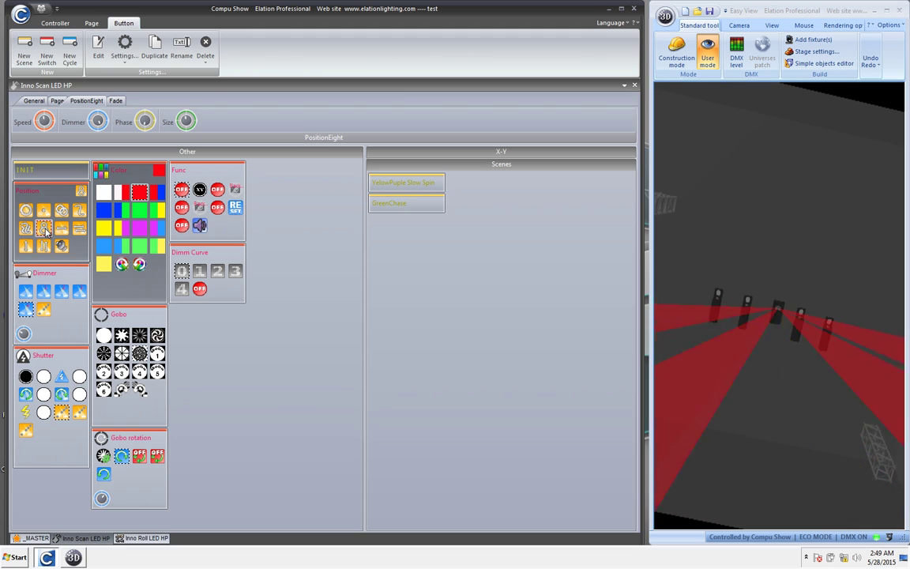
click(26, 293)
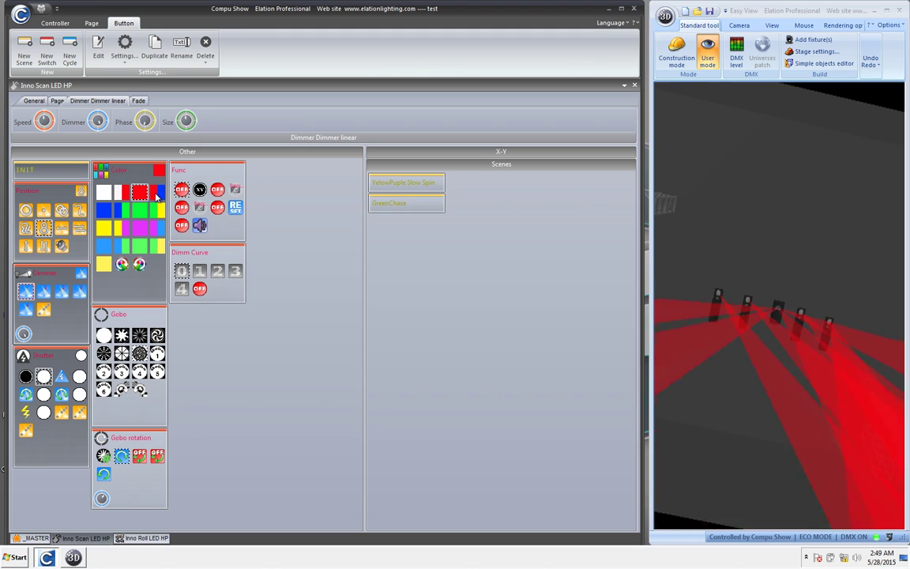
Step: Change the Inno Scan LED HP look to magenta Color6 with gobo R-Gobo02, and set the Inno Roll LED HP gobo to R-Gobo05
click(138, 229)
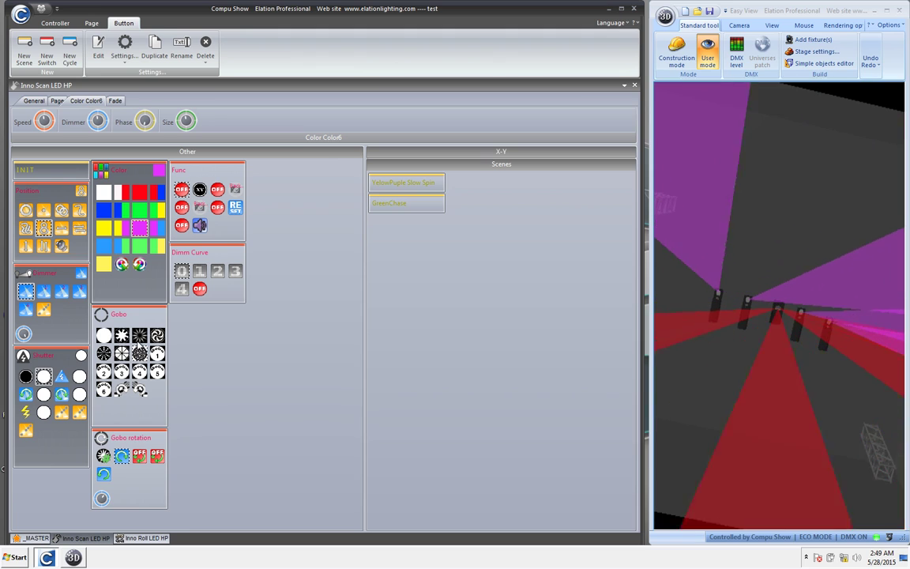
click(139, 335)
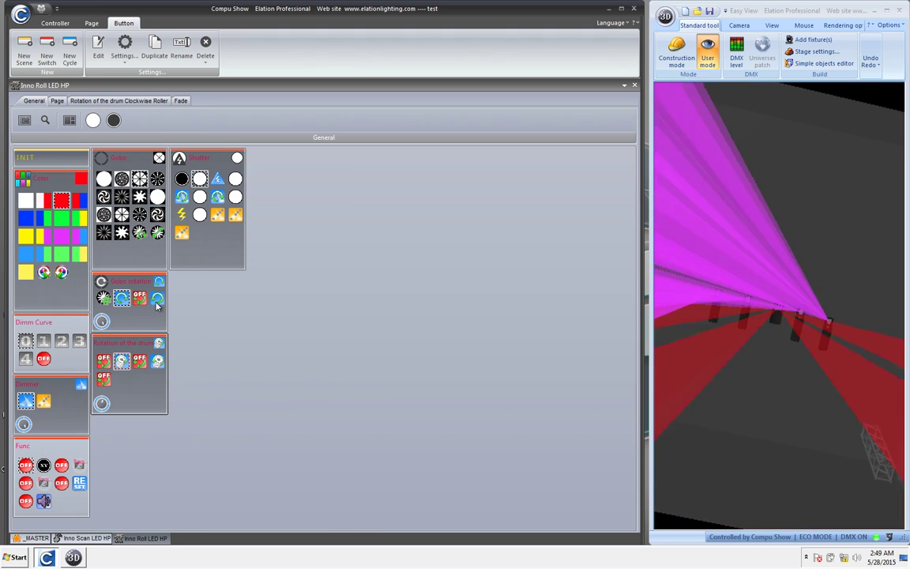
click(121, 196)
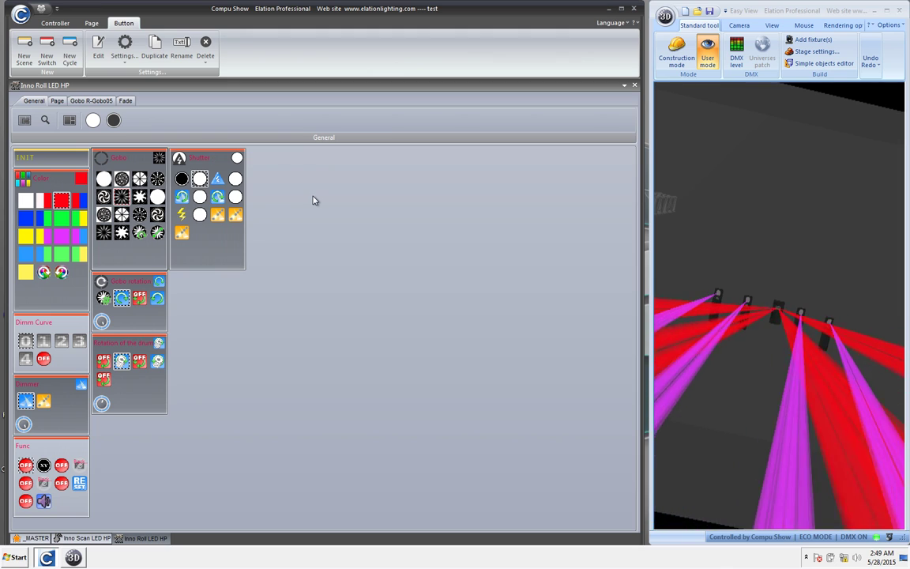
click(23, 49)
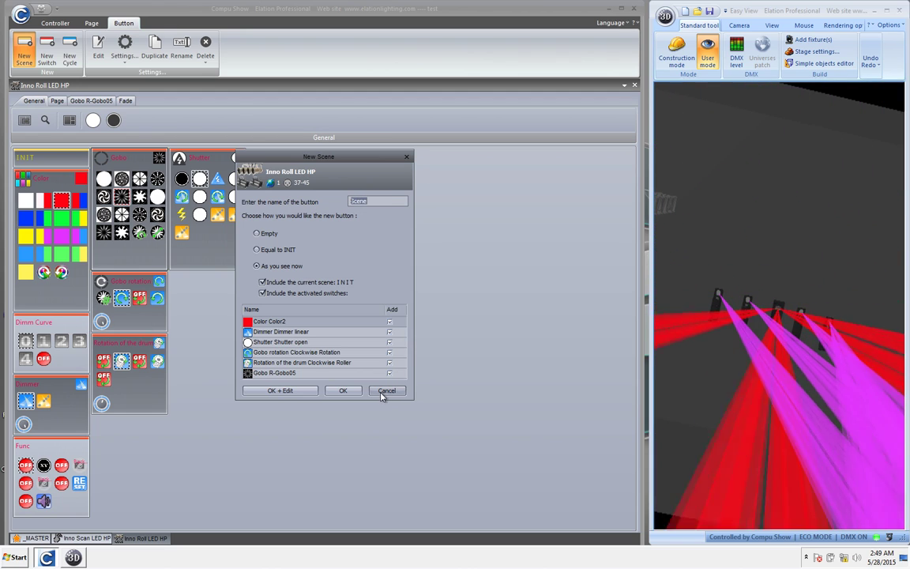
click(386, 391)
click(625, 85)
mouse_move(632, 105)
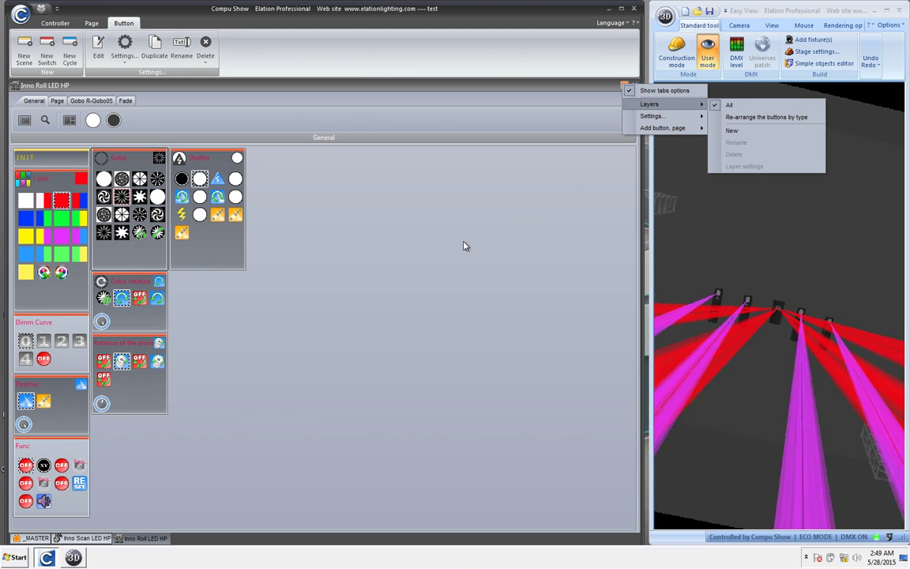
click(464, 246)
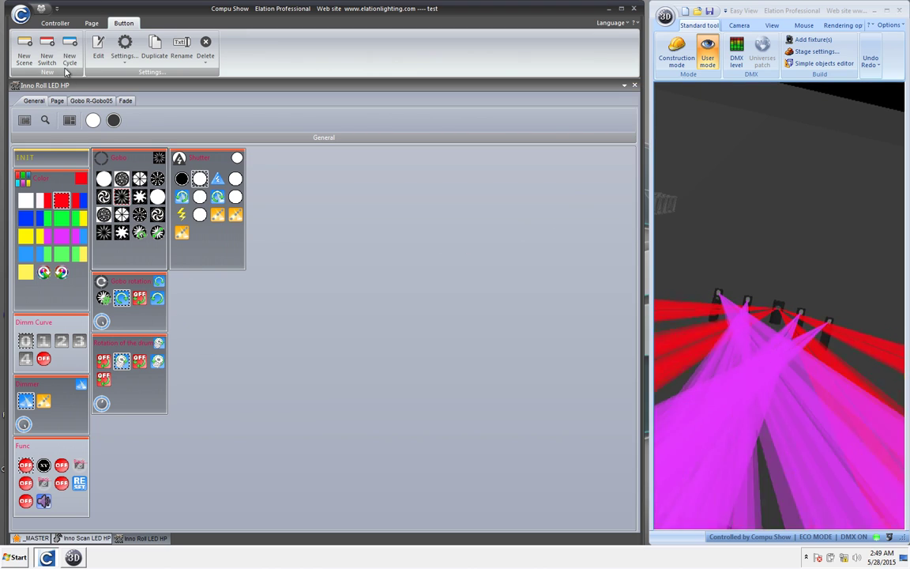
Step: Save the current Inno Roll LED HP look with its activated switches as a new scene named Red
click(24, 49)
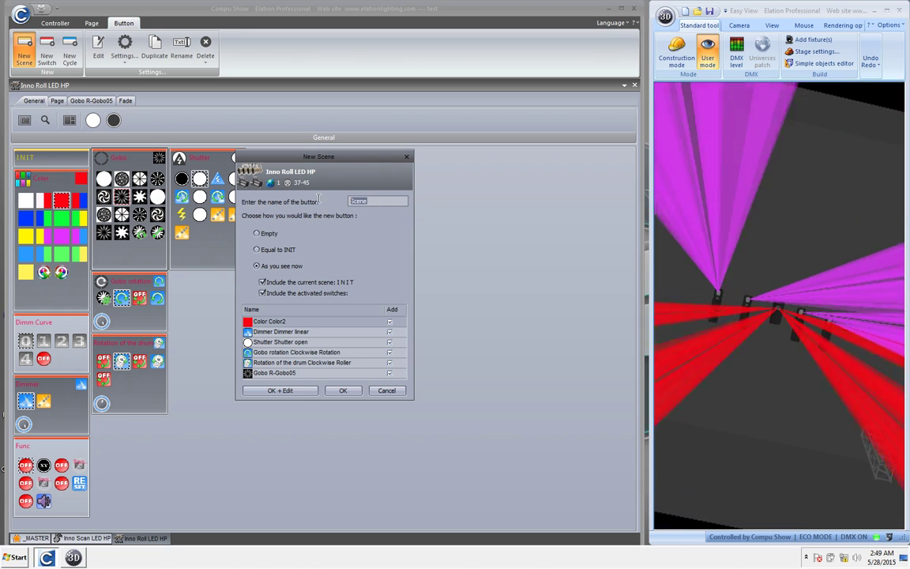
text(Red)
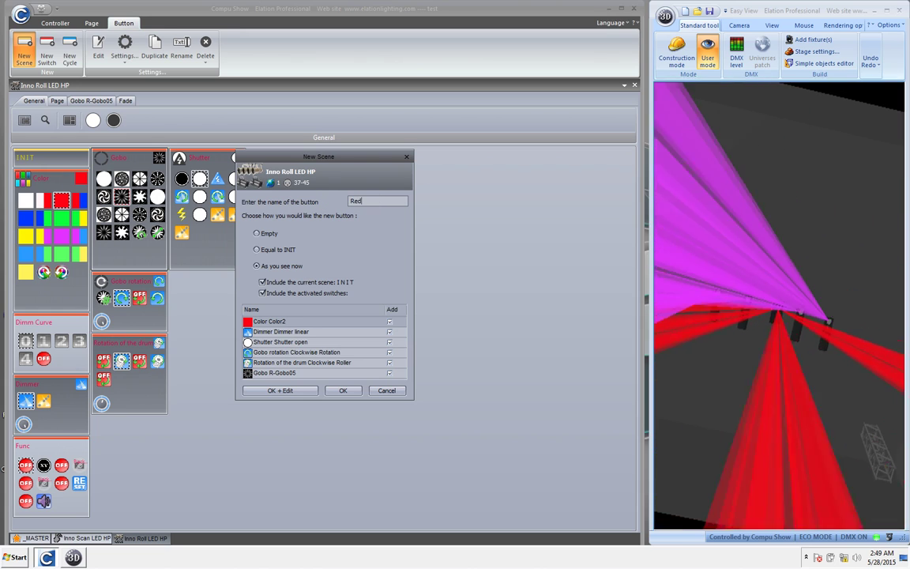
click(340, 390)
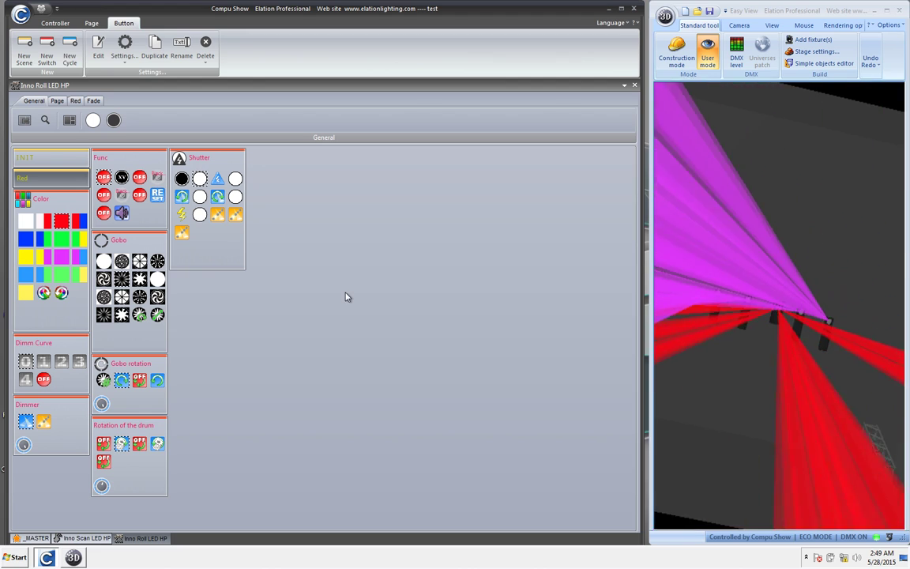
Step: Set up a new scene on the _MASTER page from the current look, naming it Cue 1
click(34, 539)
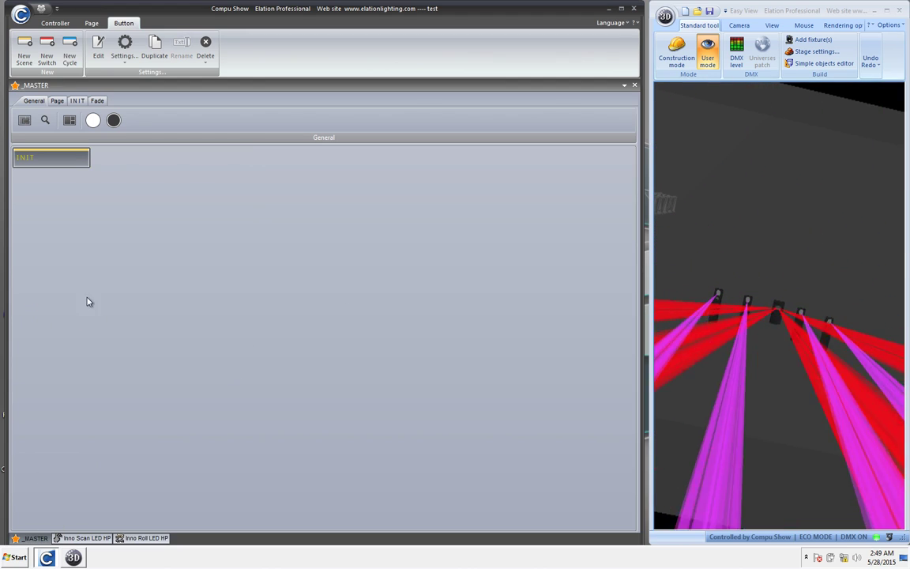
click(23, 49)
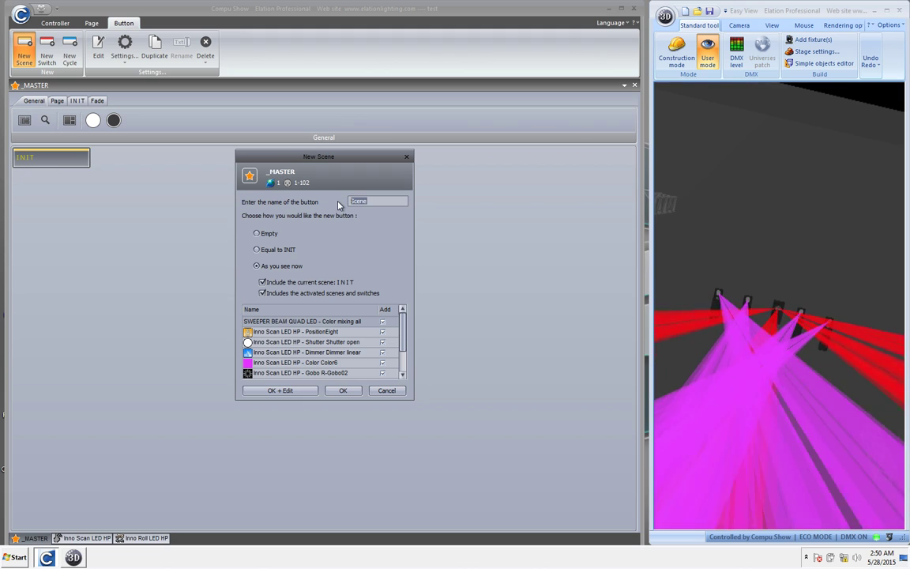
text(Cue 1)
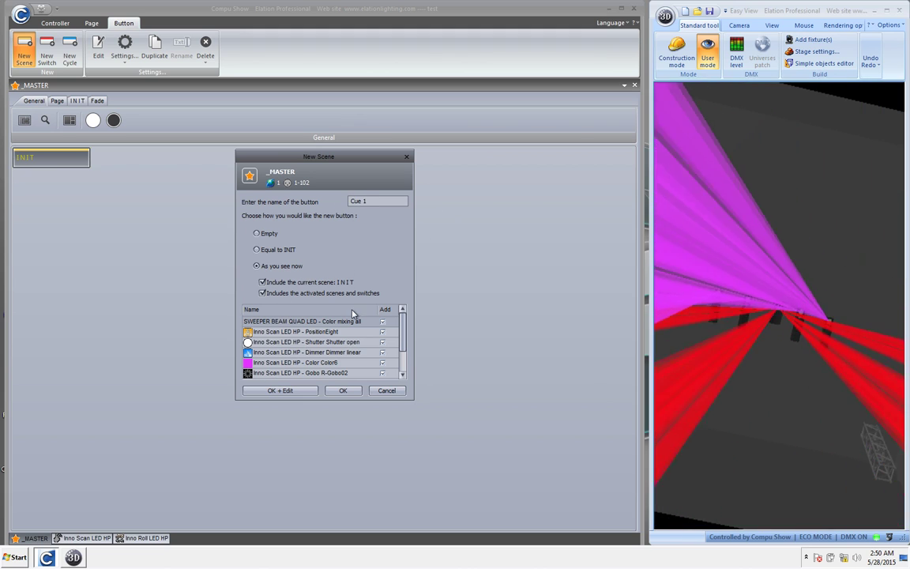
Step: Review the scenes and switches included in Cue 1, exclude SWEEPER BEAM QUAD LED - INIT, and create the scene
drag(402, 328, 402, 349)
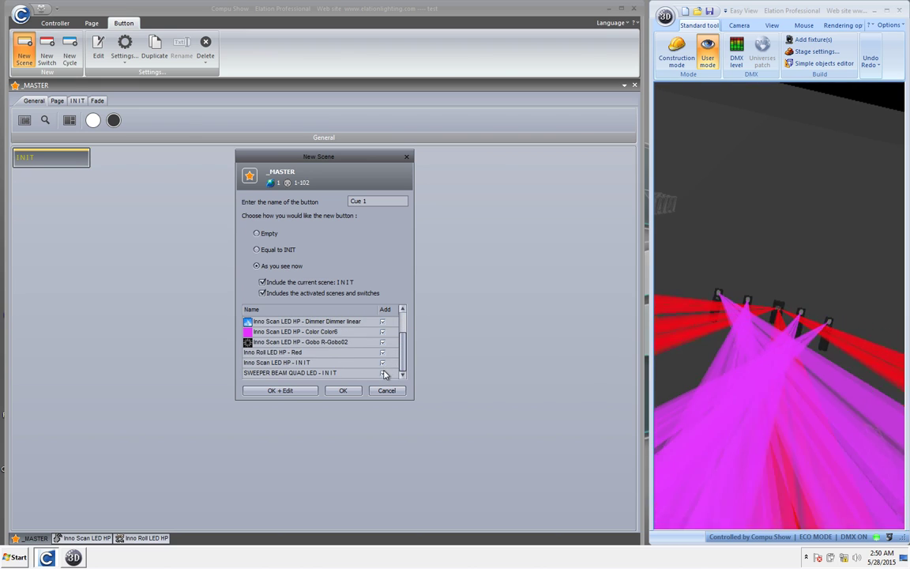
click(383, 374)
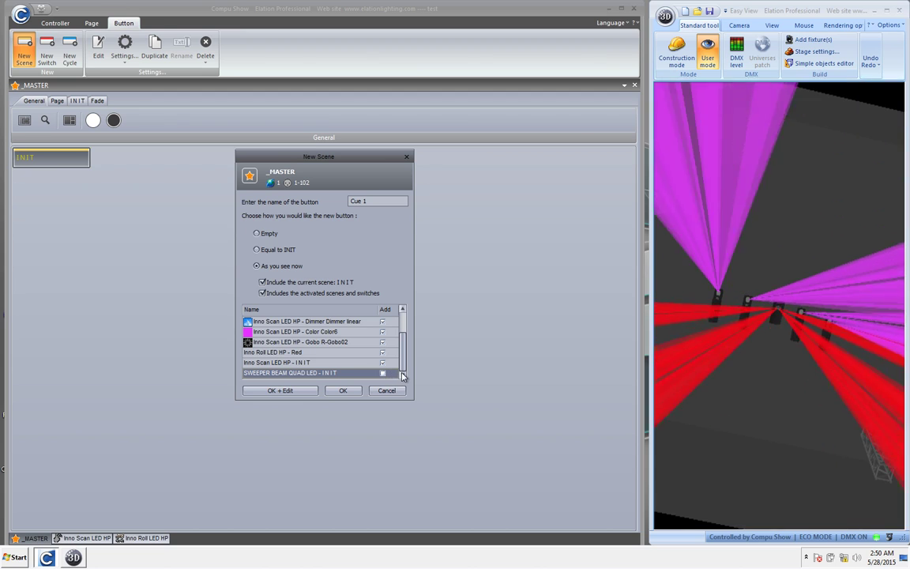
scroll(365, 316, up, 3)
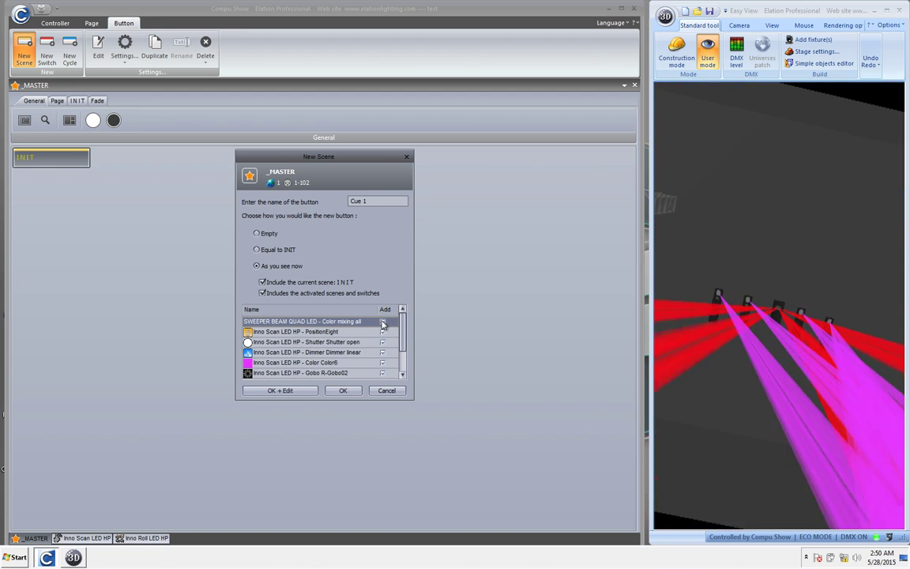
drag(401, 332, 402, 366)
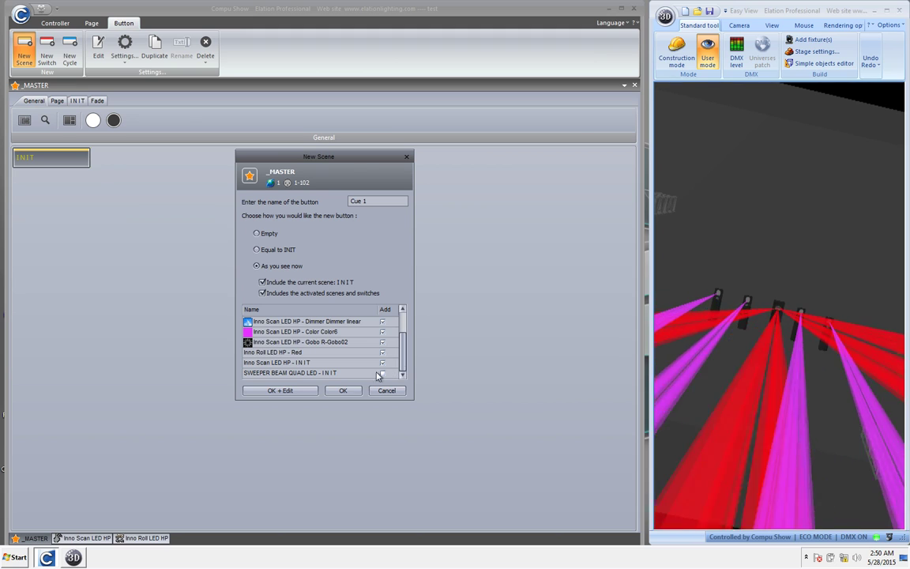
click(348, 393)
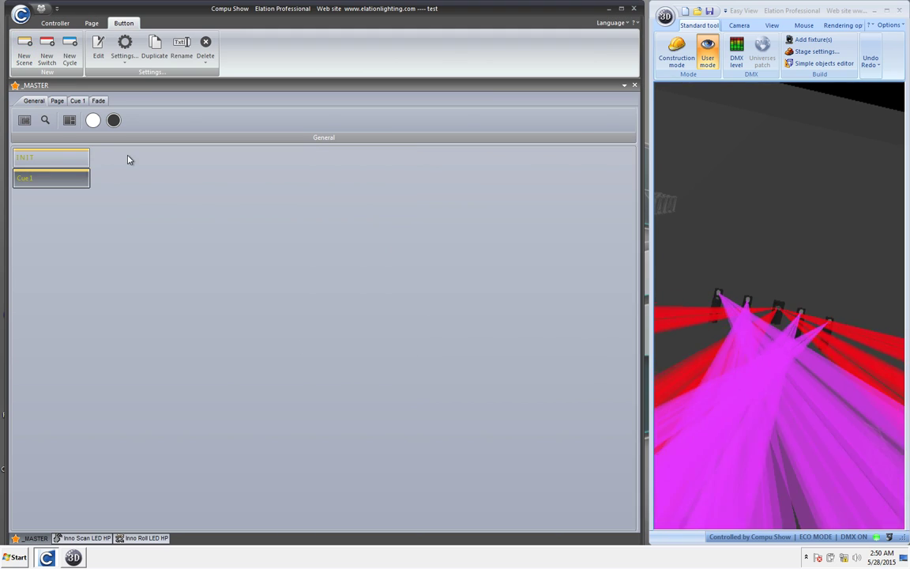
Step: Reset the _MASTER, Inno Scan LED HP and Inno Roll LED HP pages to INIT, and recall Cue 1 from the _MASTER page
click(59, 166)
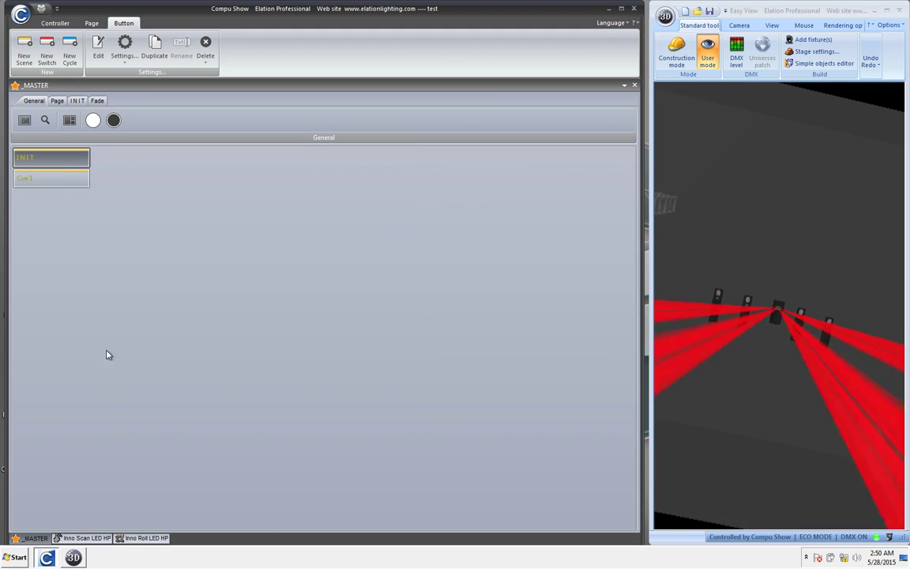
click(79, 538)
click(67, 172)
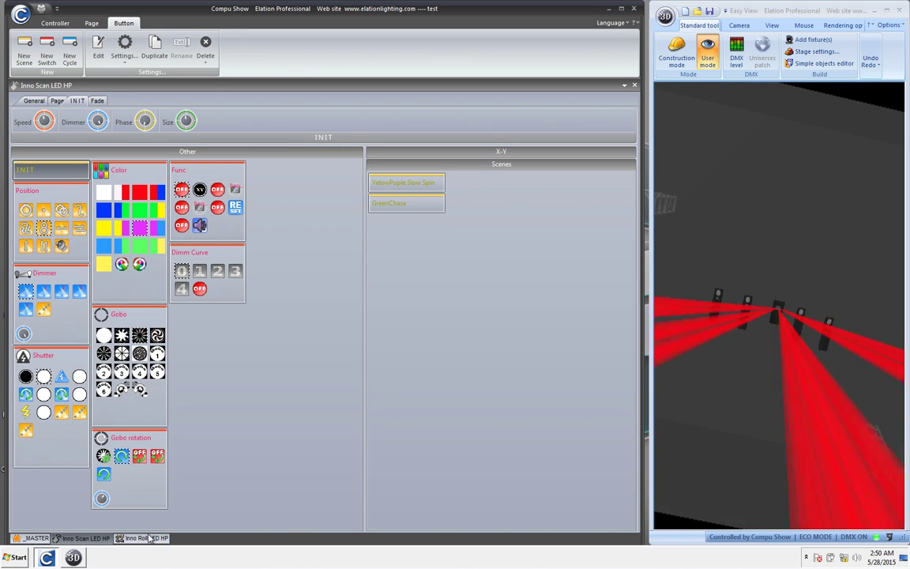
click(146, 538)
click(48, 162)
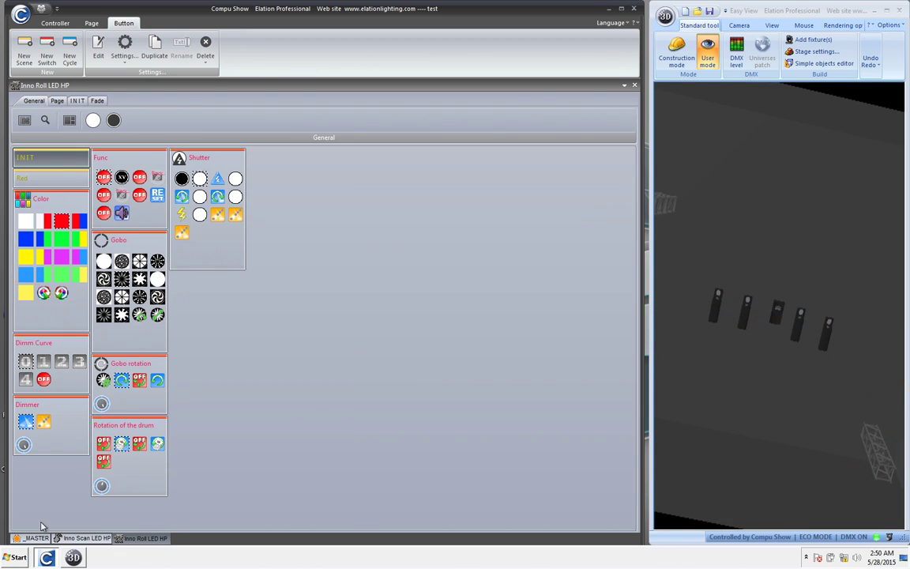
click(36, 538)
click(71, 177)
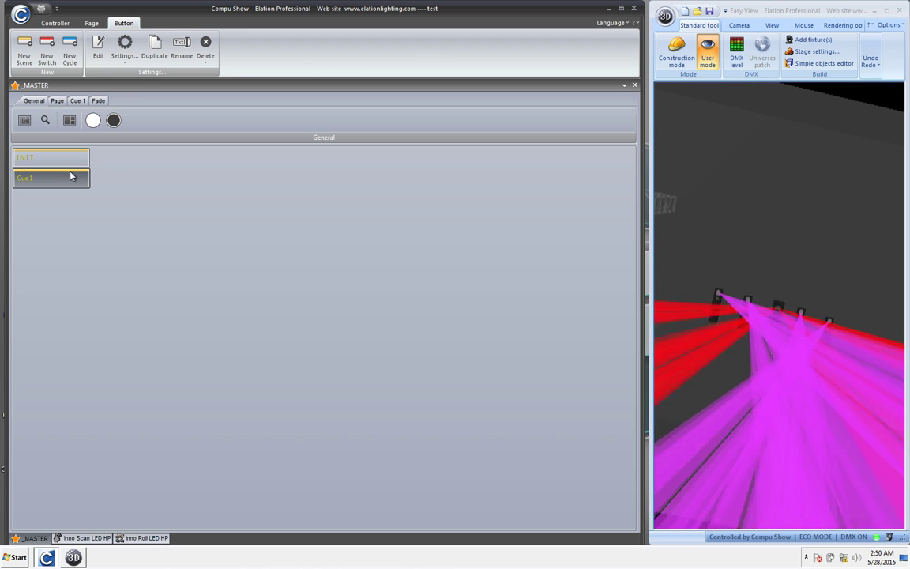